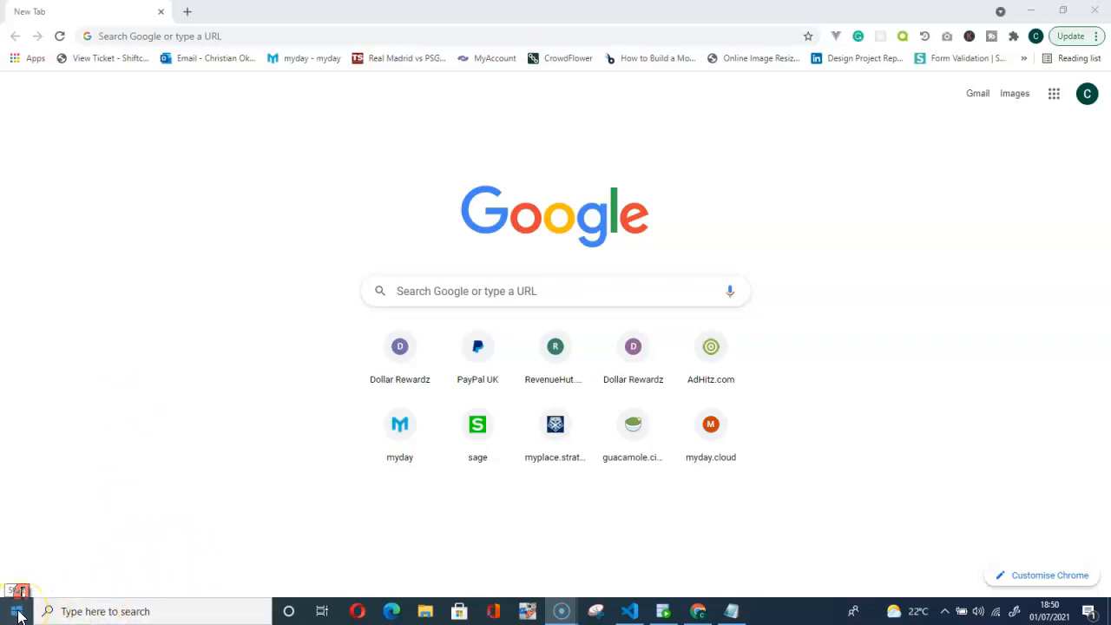
Open Command Prompt and check the installed Java version with java -version
left_click(17, 615)
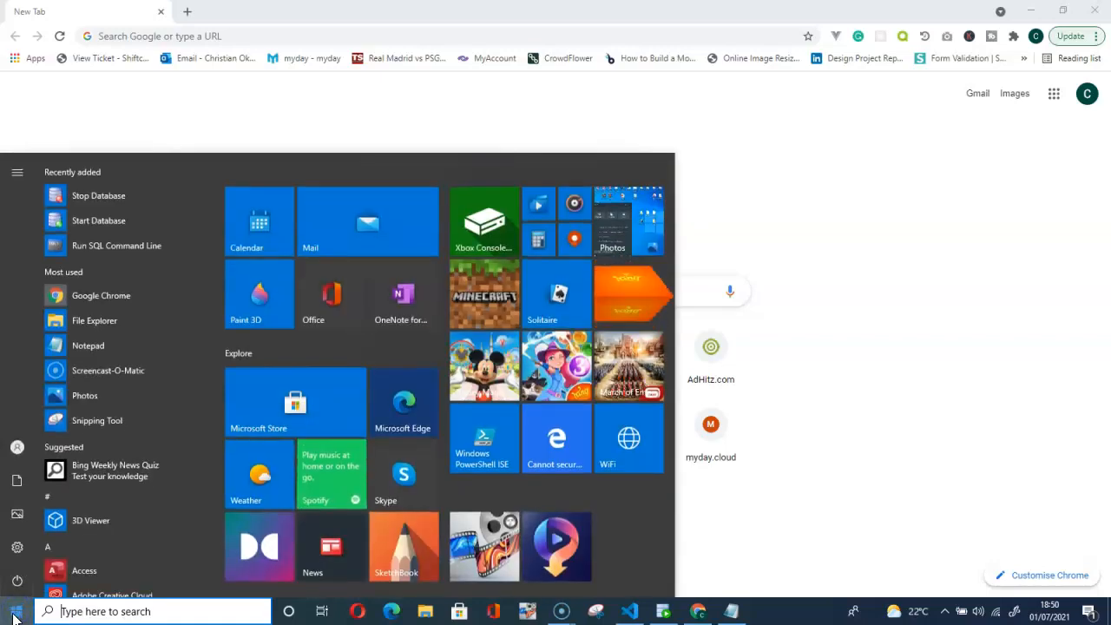
type("cmd")
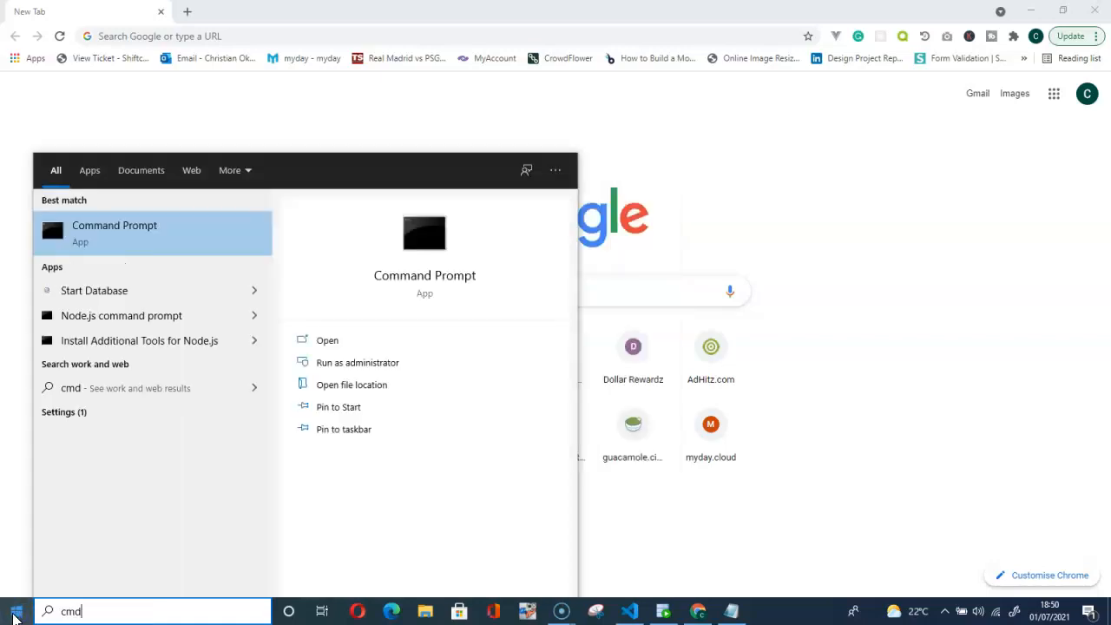
key("Return")
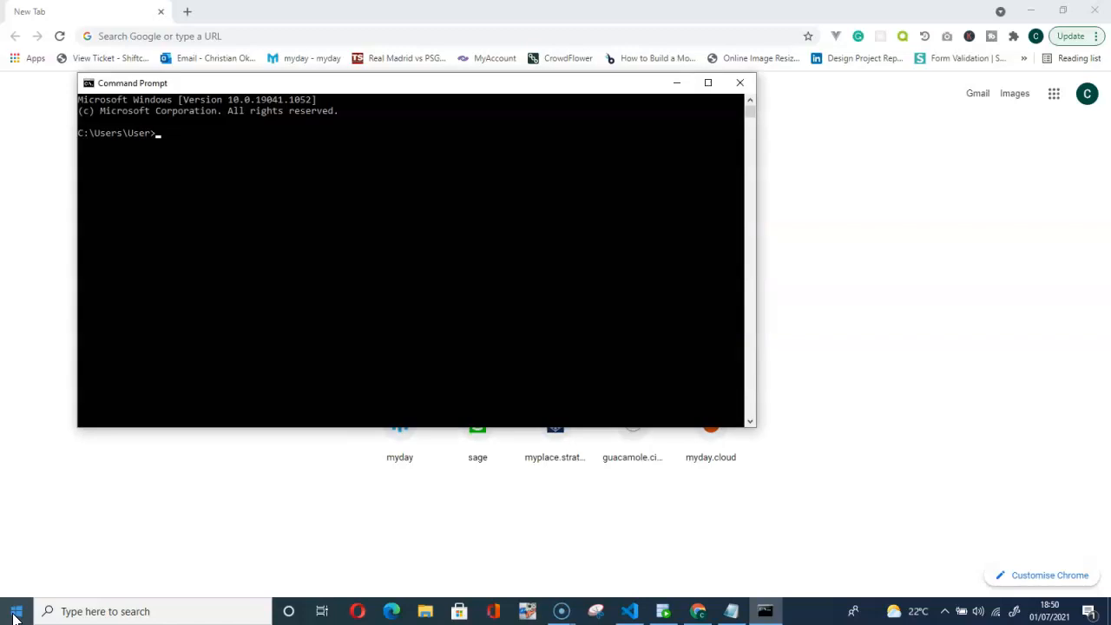
type("java -version")
key("Return")
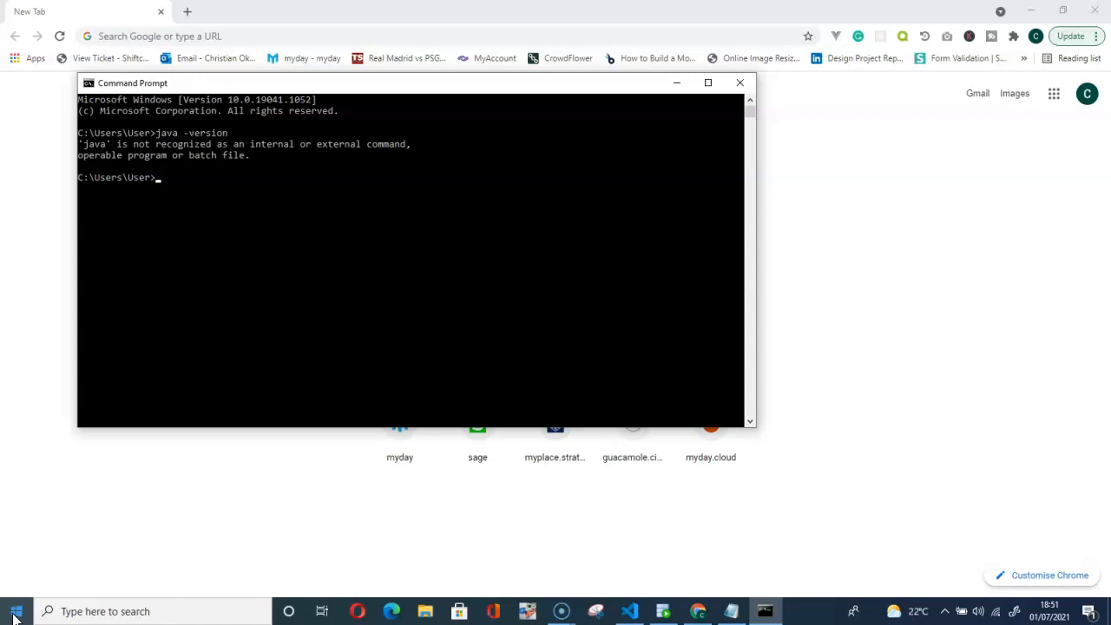
Switch to Chrome, search Google for java jdk and open Oracle's Java SE Development Kit 16 downloads page
left_click(855, 234)
left_click(225, 36)
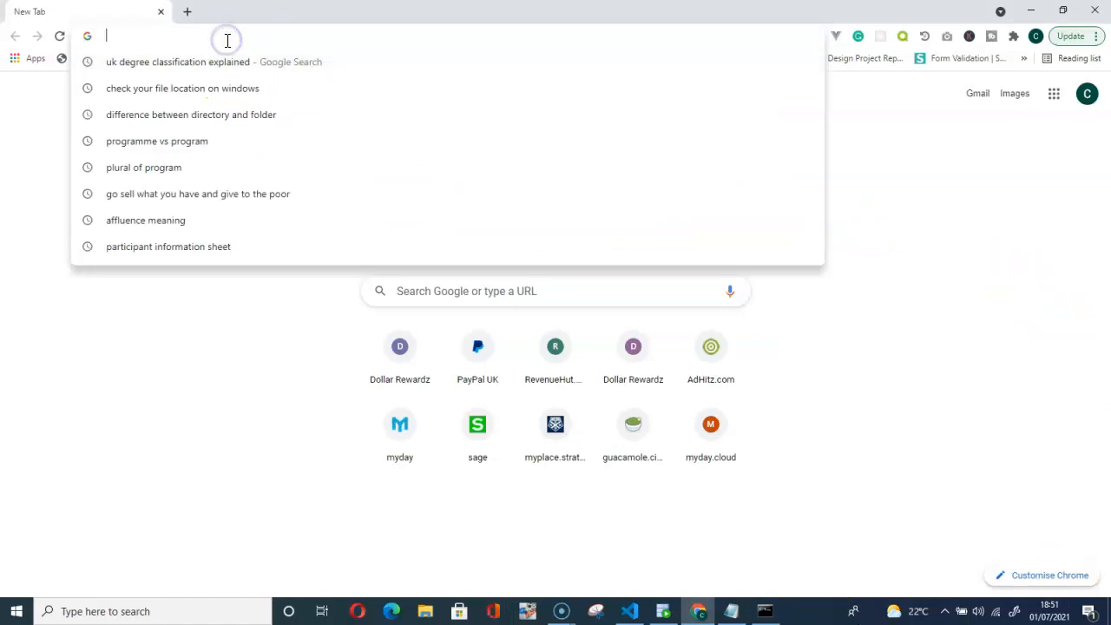
type("go")
key("Return")
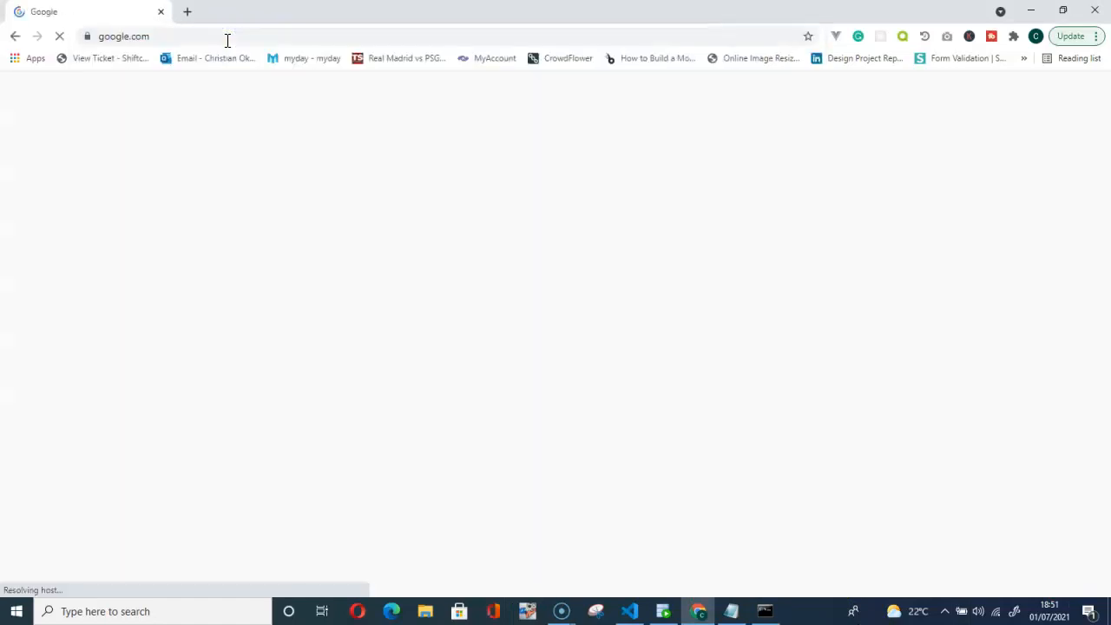
type("java")
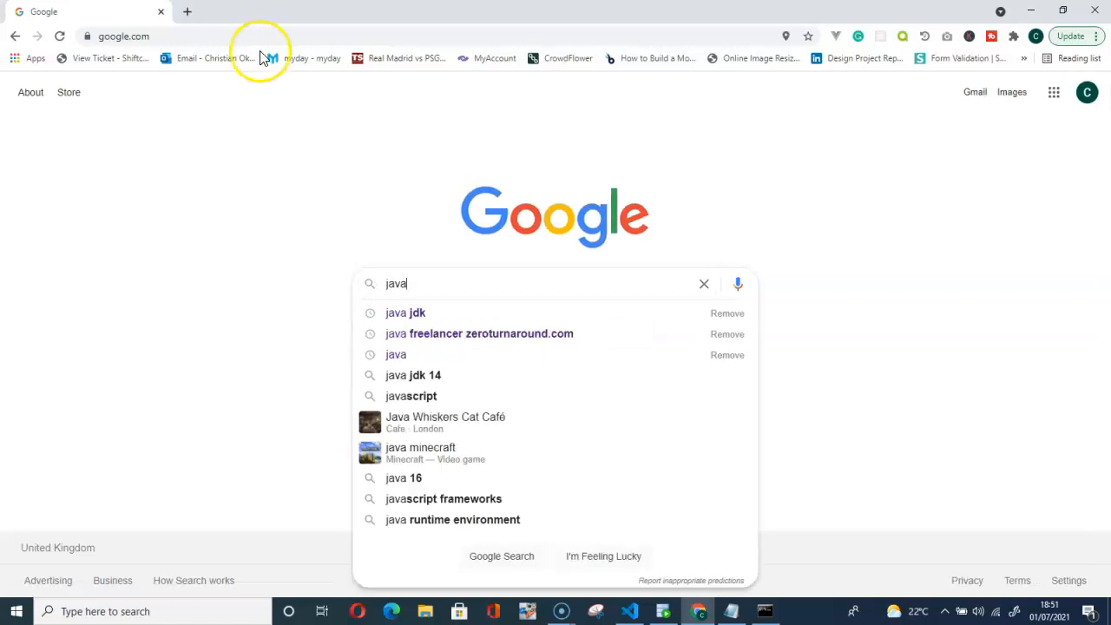
left_click(422, 318)
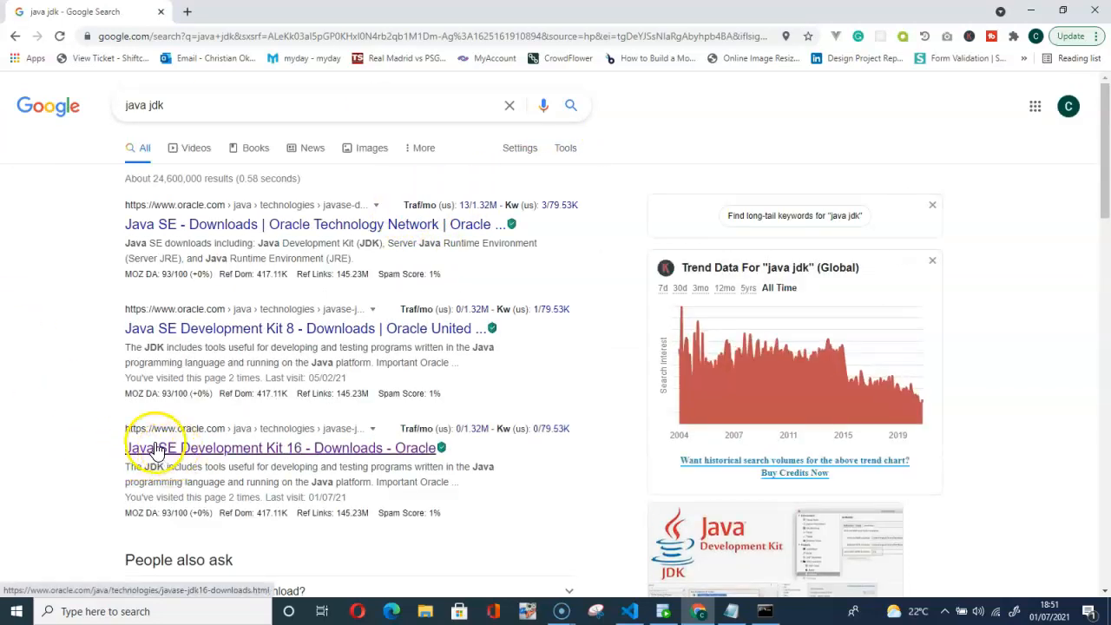
left_click(298, 457)
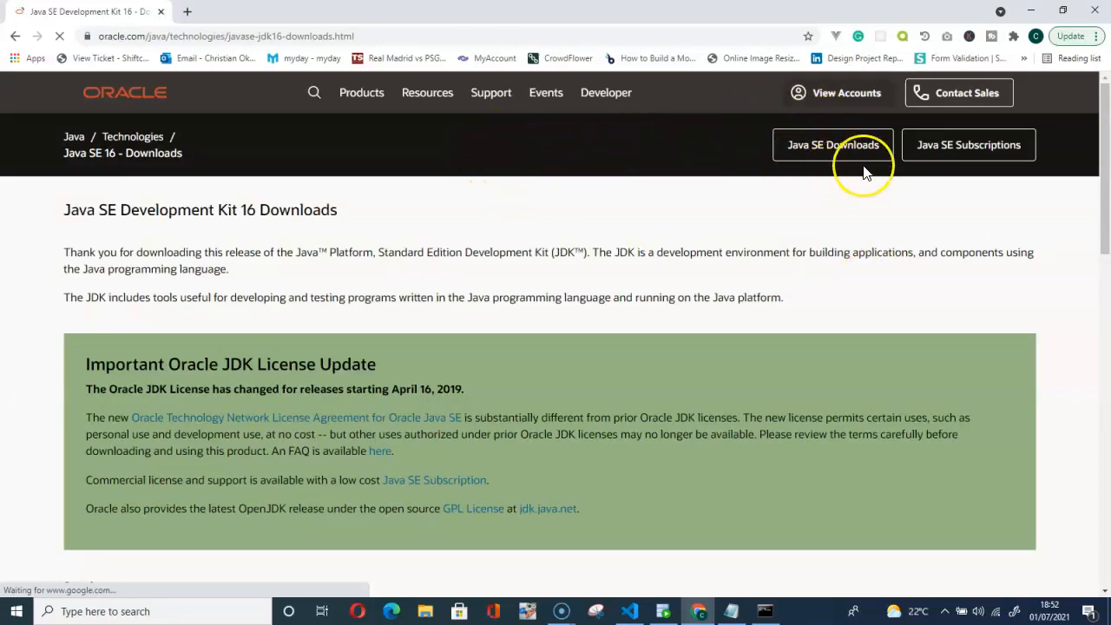
Download the Windows x64 Installer jdk-16.0.1_windows-x64_bin.exe, accepting the Oracle Technology Network License Agreement
left_click(854, 97)
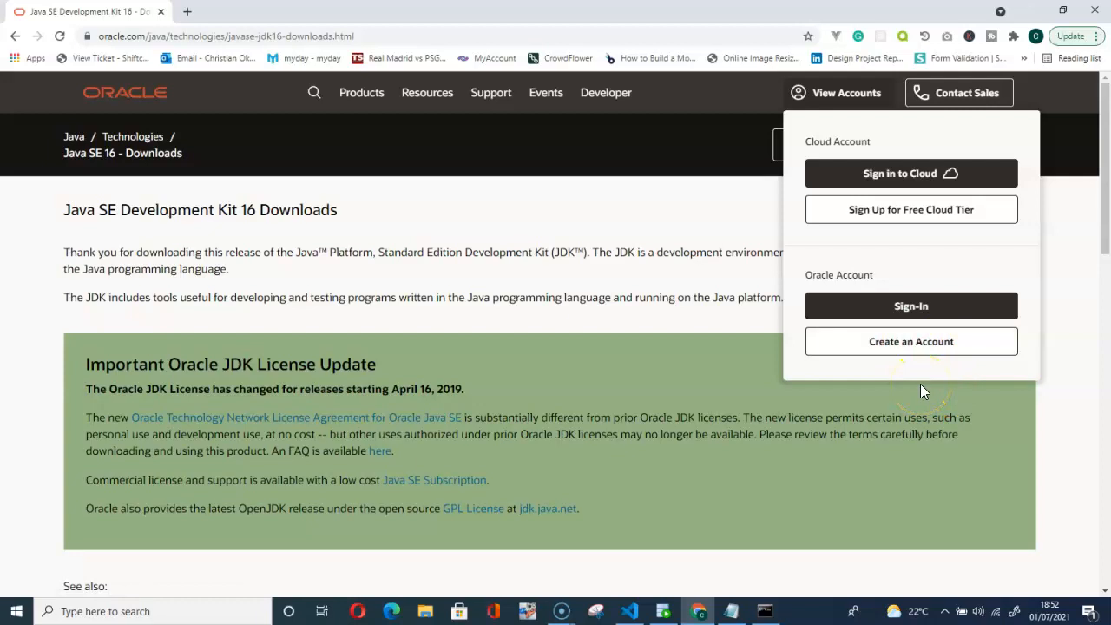
left_click(37, 315)
scroll(734, 352, "down", 3)
scroll(728, 359, "down", 8)
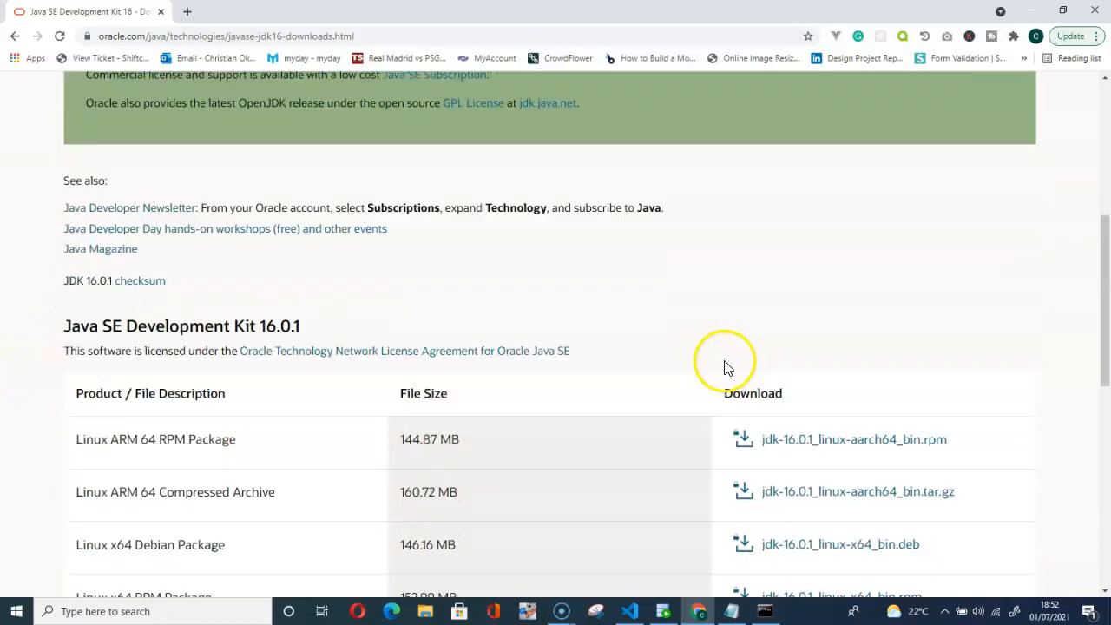
scroll(704, 372, "down", 1)
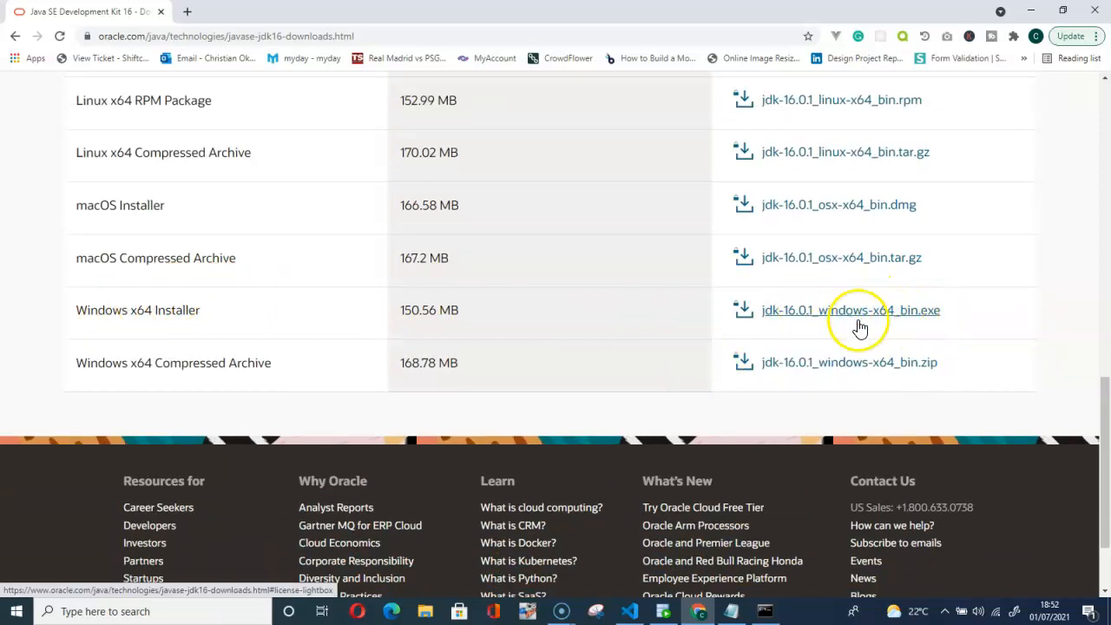
left_click(838, 318)
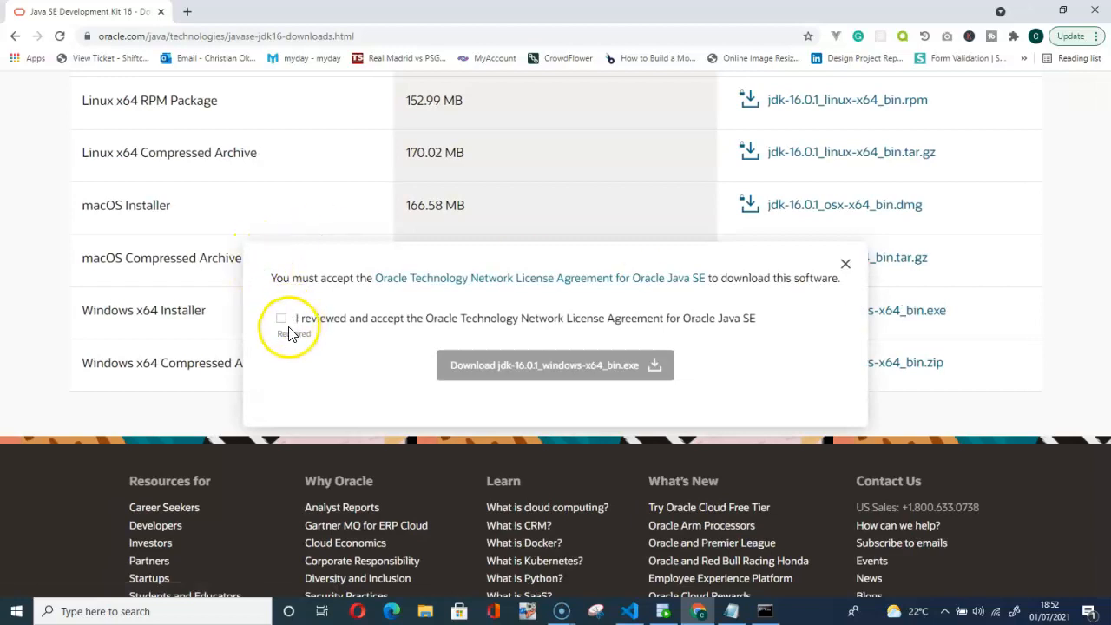
left_click(284, 321)
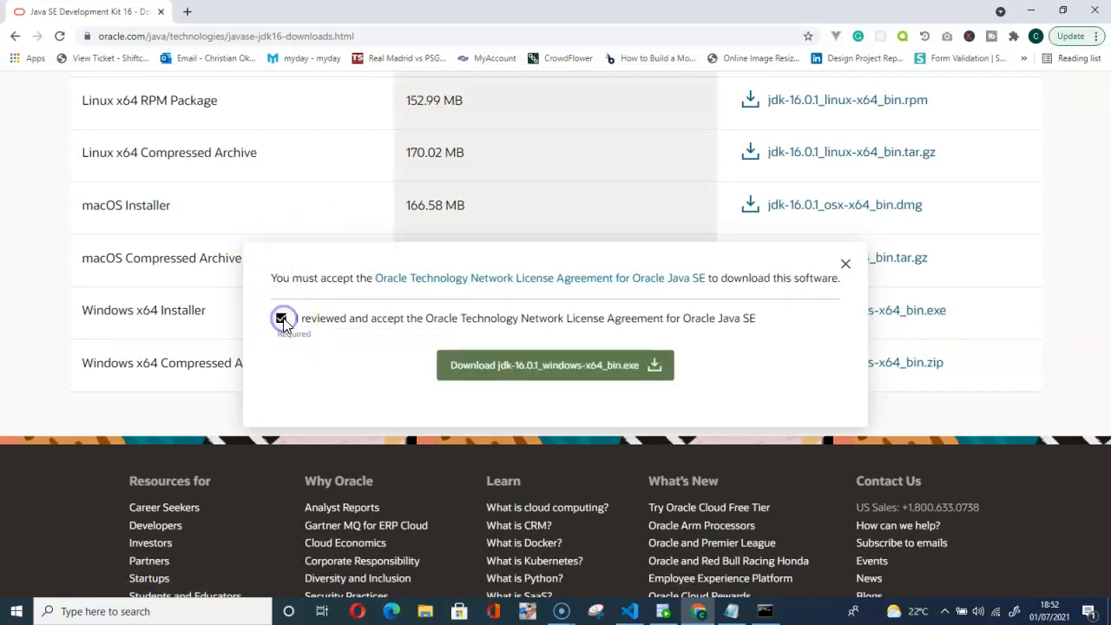
left_click(536, 372)
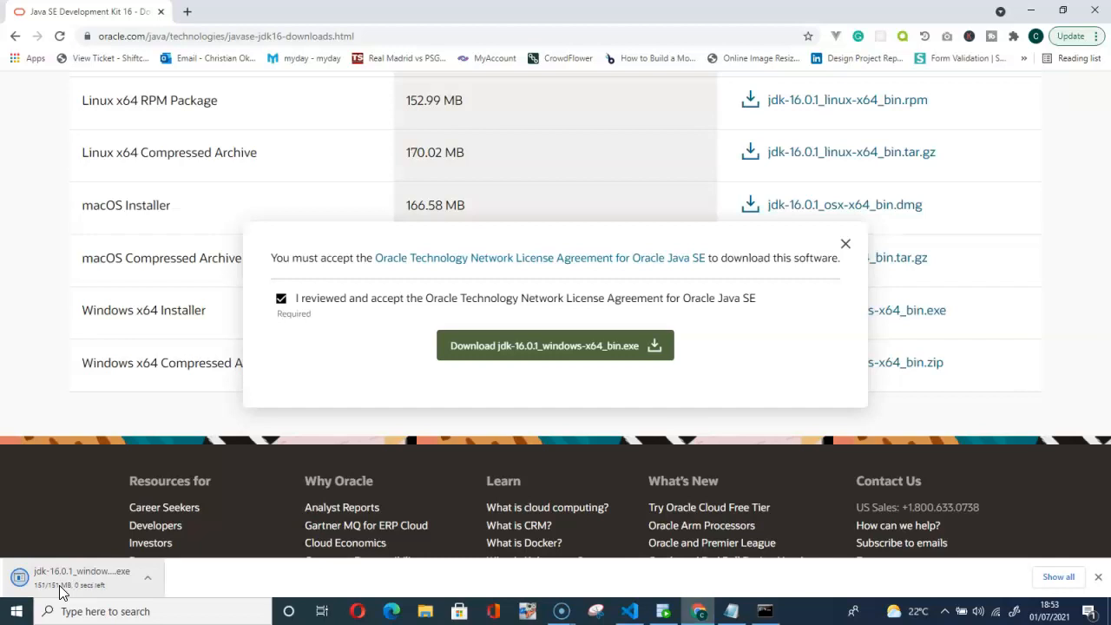
Run the downloaded JDK installer, install to C:\Program Files\Java\jdk-16.0.1\ and close the setup wizard
left_click(31, 582)
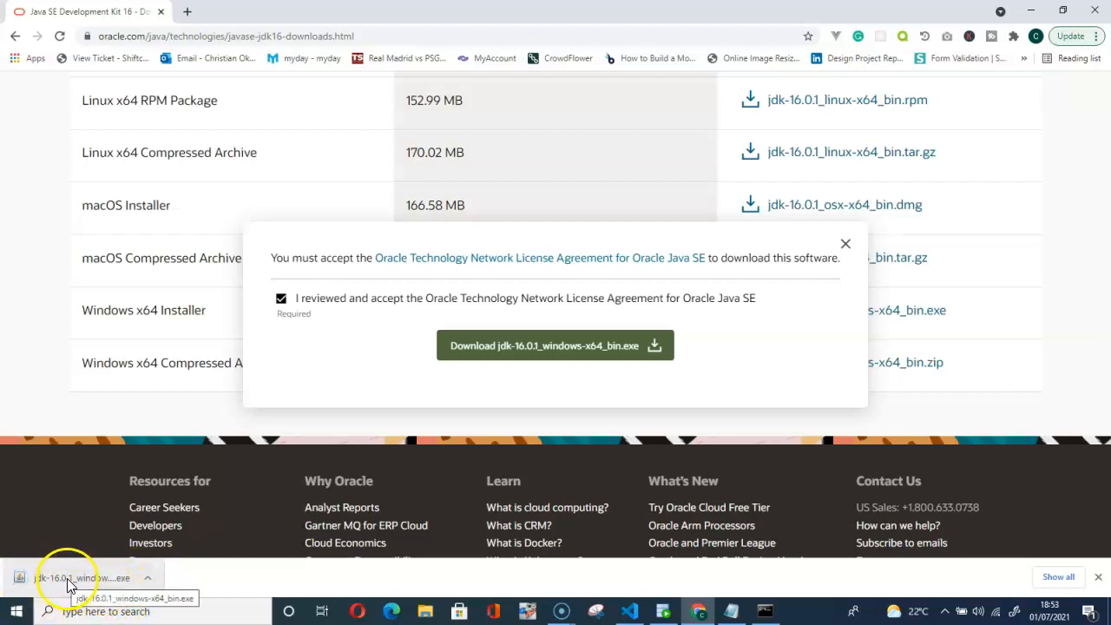
left_click(67, 580)
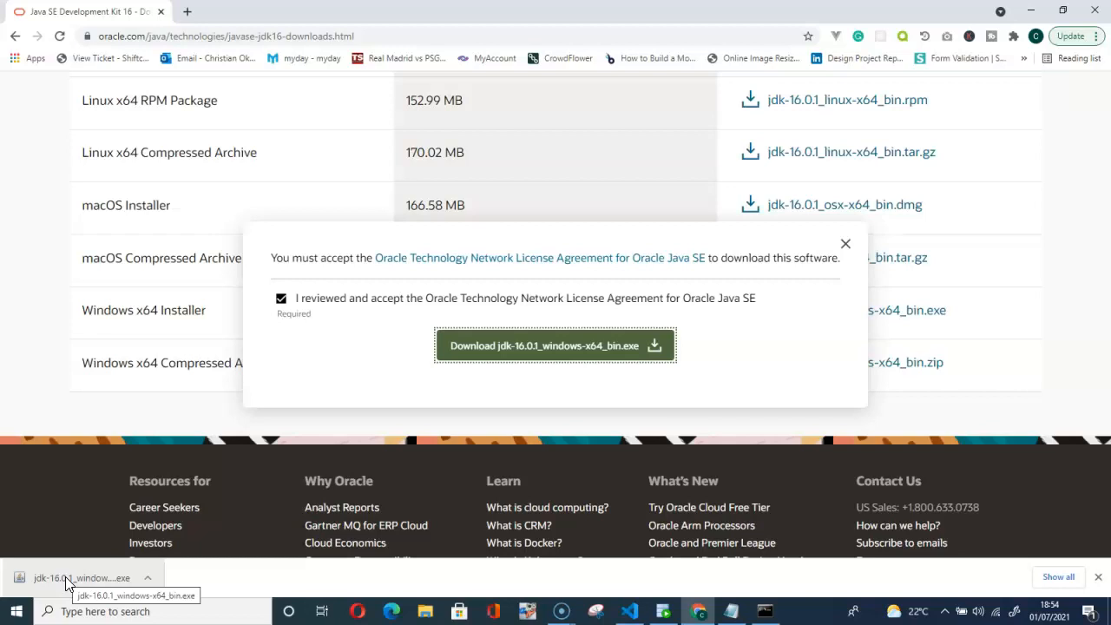
left_click(66, 579)
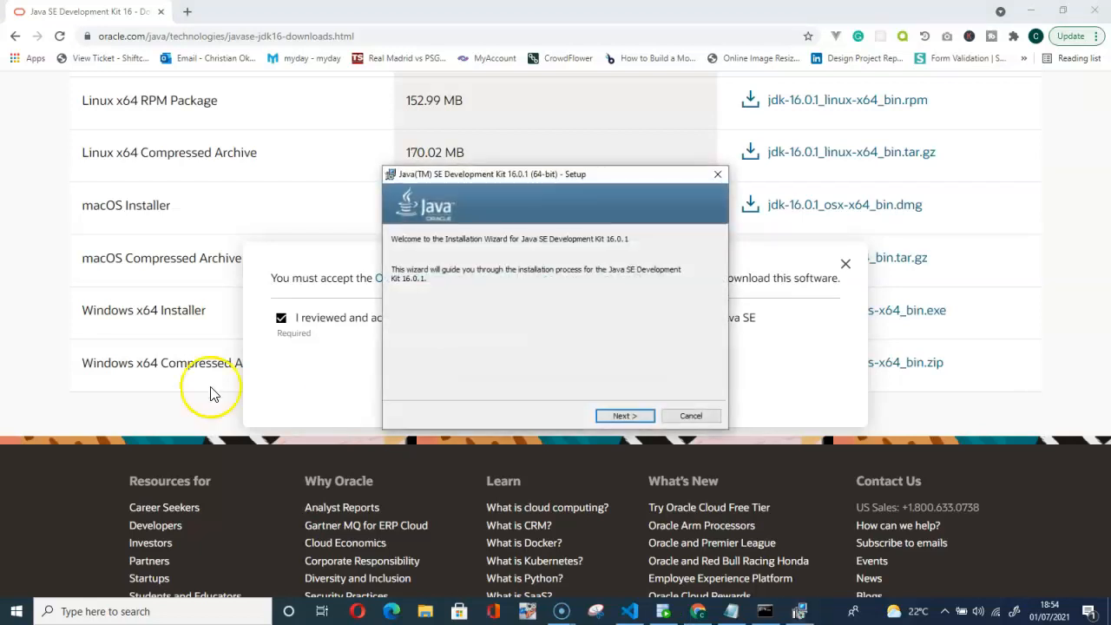
left_click(619, 417)
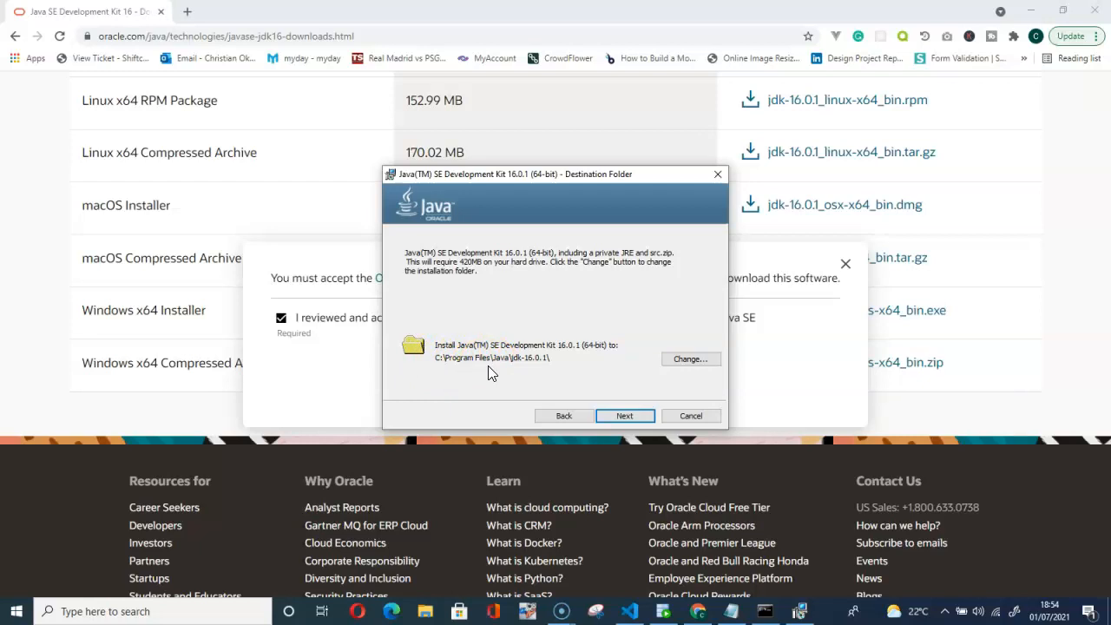
left_click(625, 417)
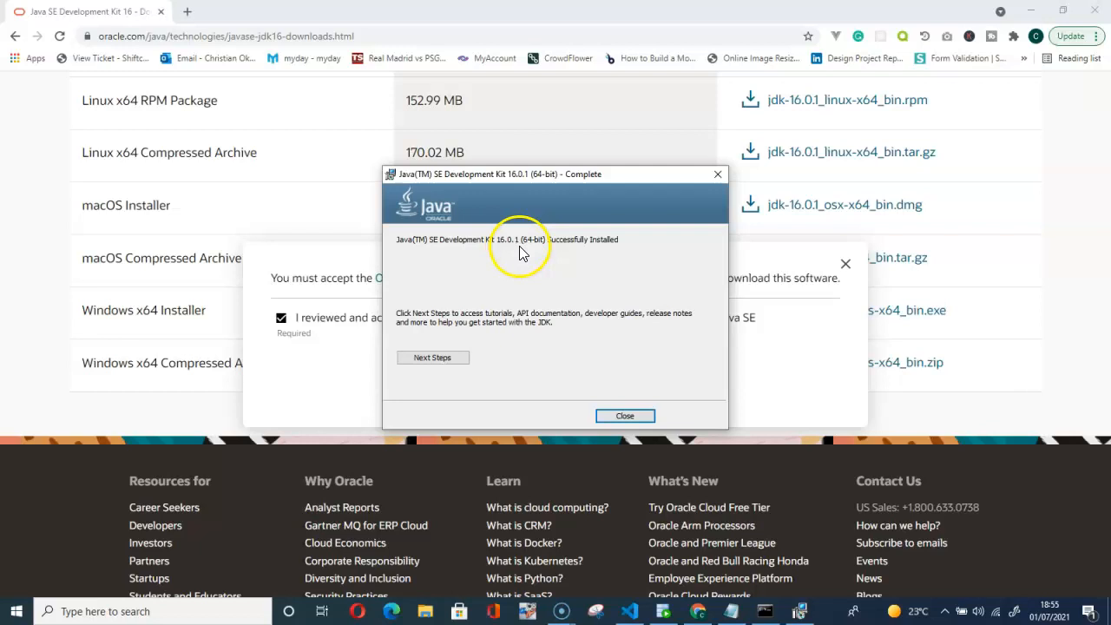
left_click(624, 417)
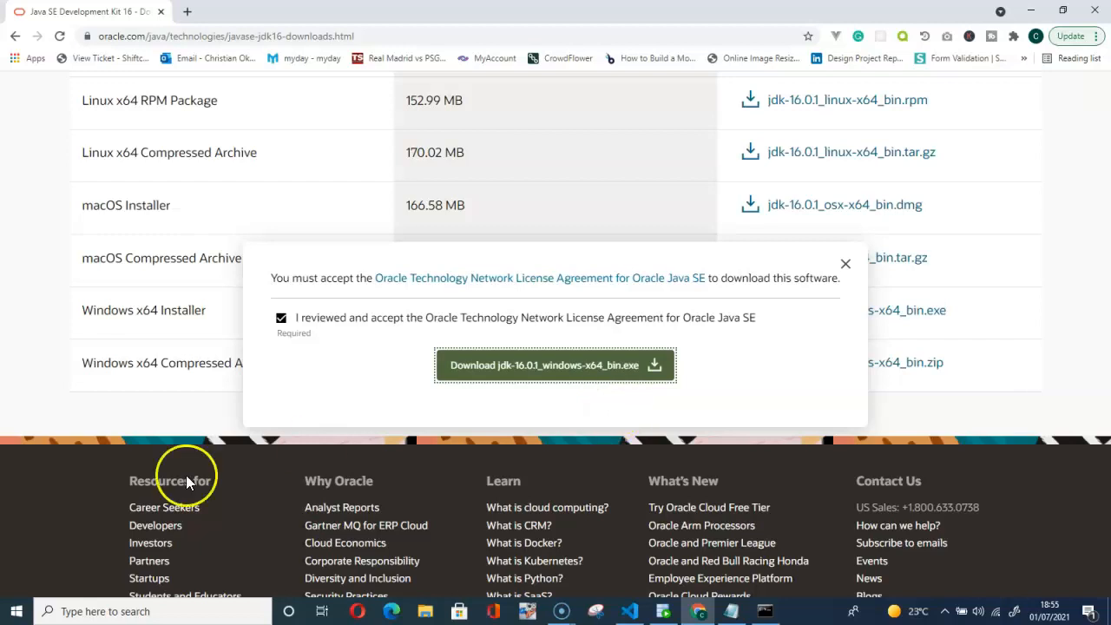
Find and open This PC in File Explorer, and go into Local Disk (C:)
left_click(113, 611)
left_click(21, 615)
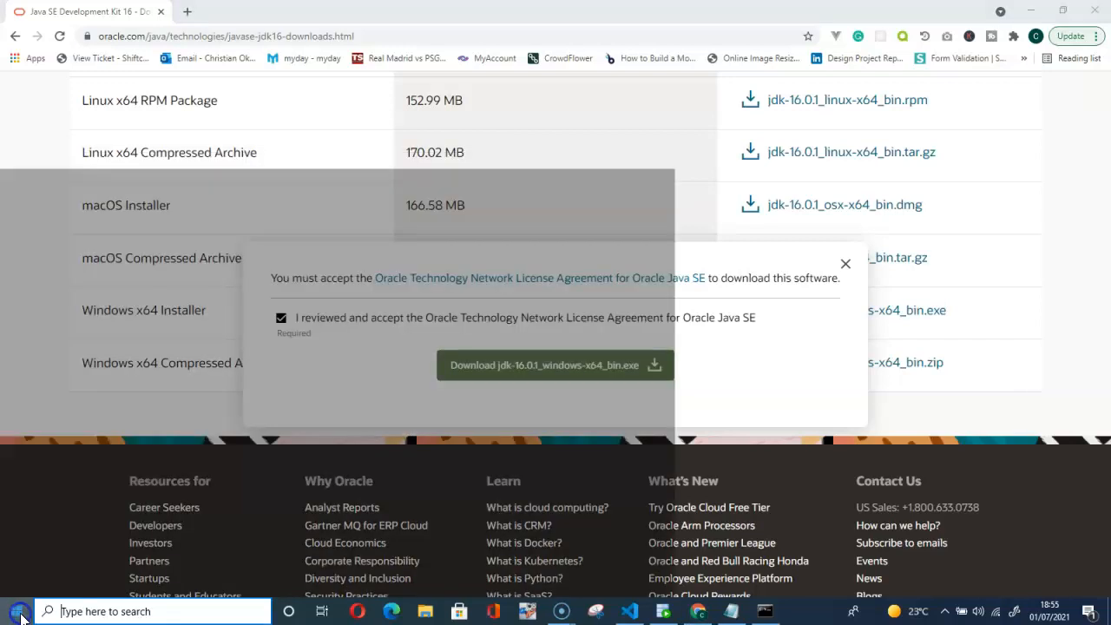
left_click(78, 611)
type("t")
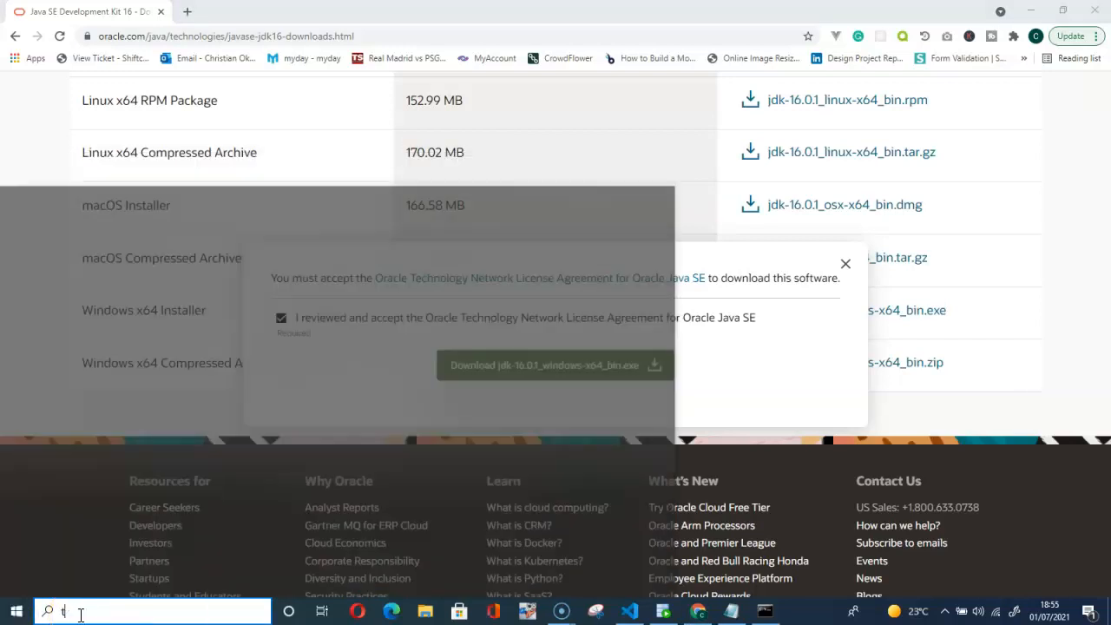
type("his")
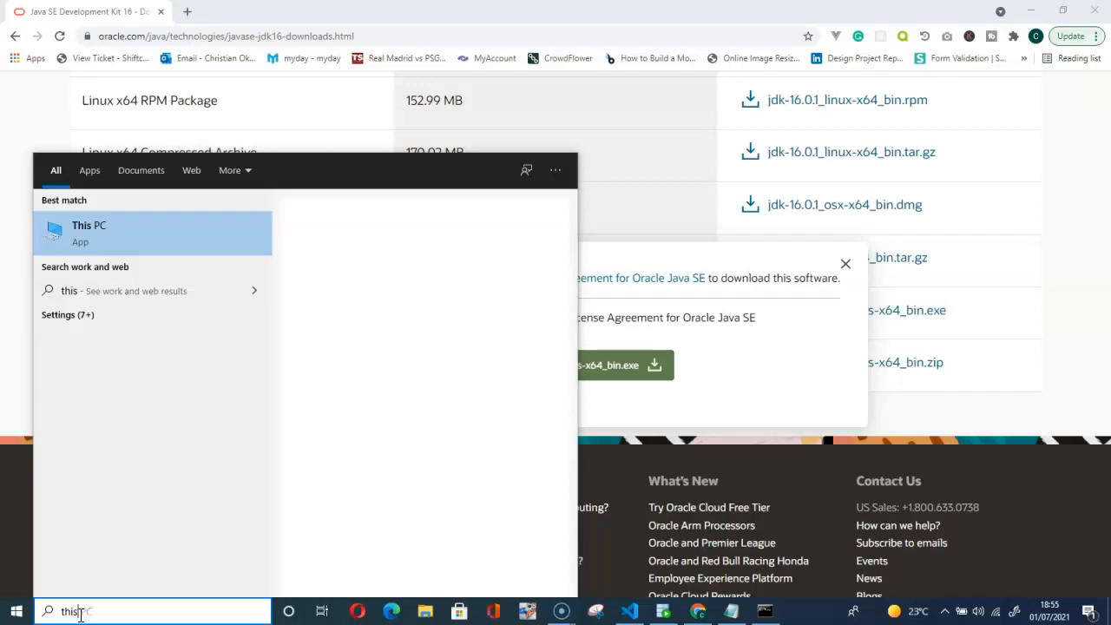
left_click(80, 243)
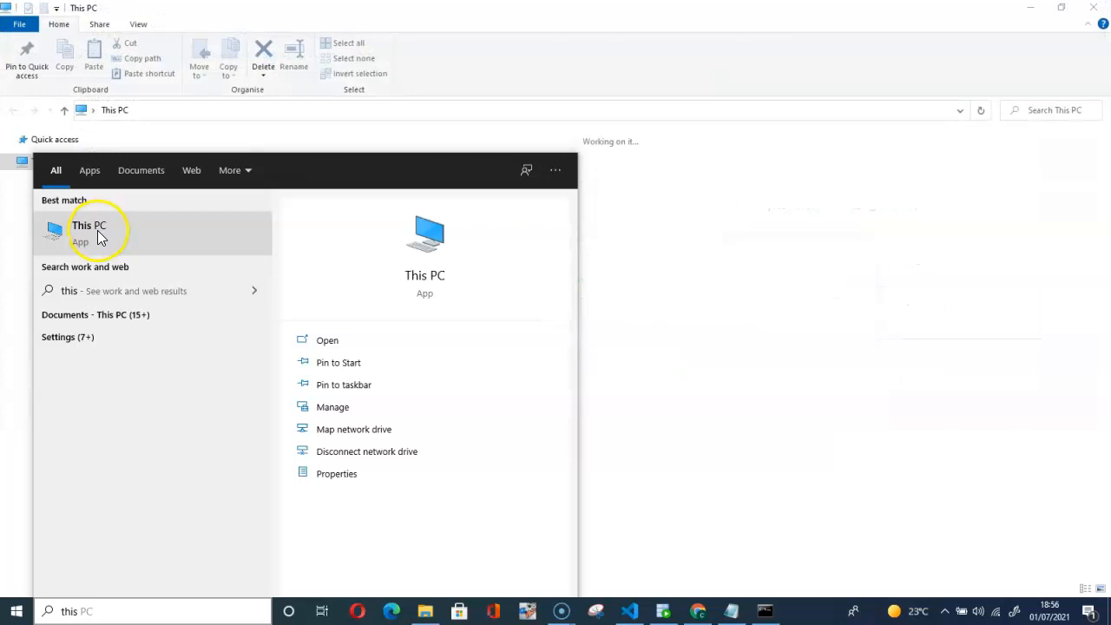
left_click(771, 69)
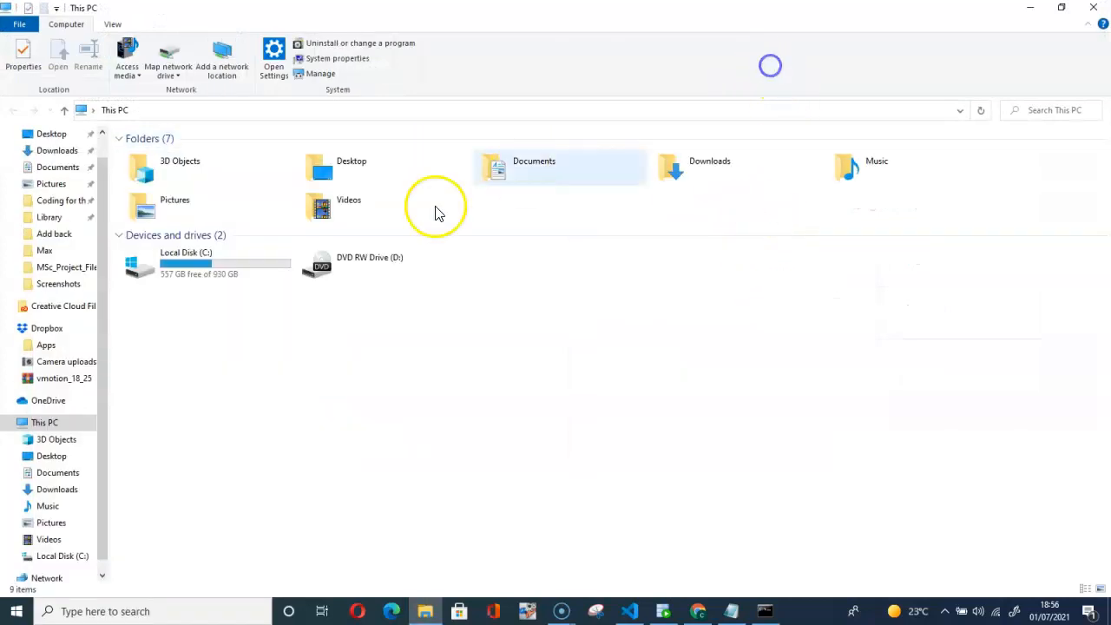
double_click(191, 269)
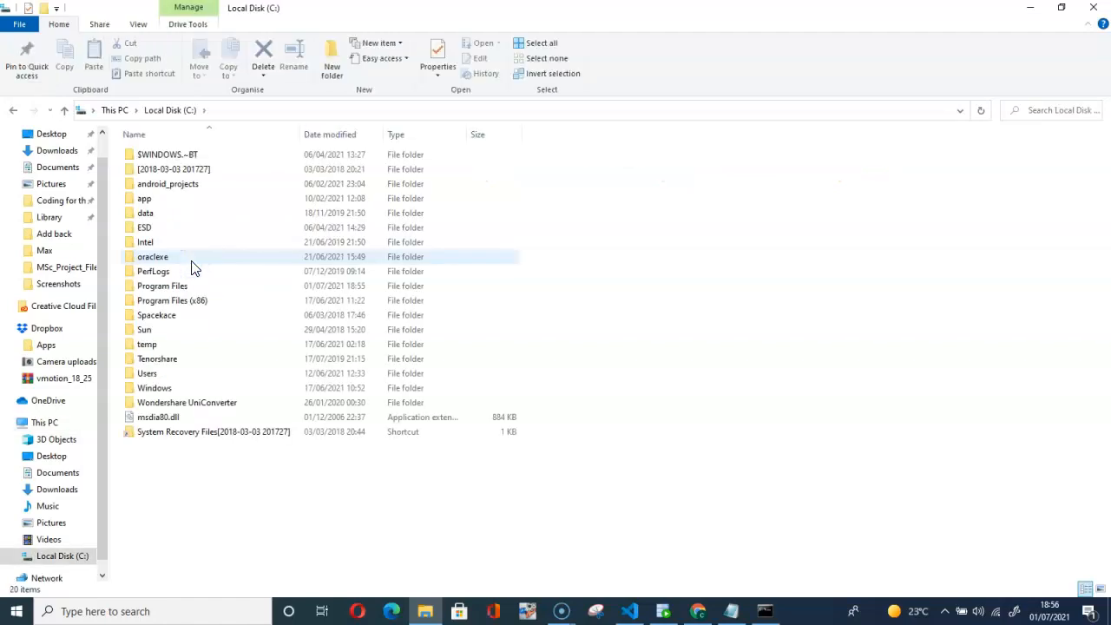
Browse through Program Files, Java and jdk-16.0.1 to the JDK's bin folder
left_click(165, 289)
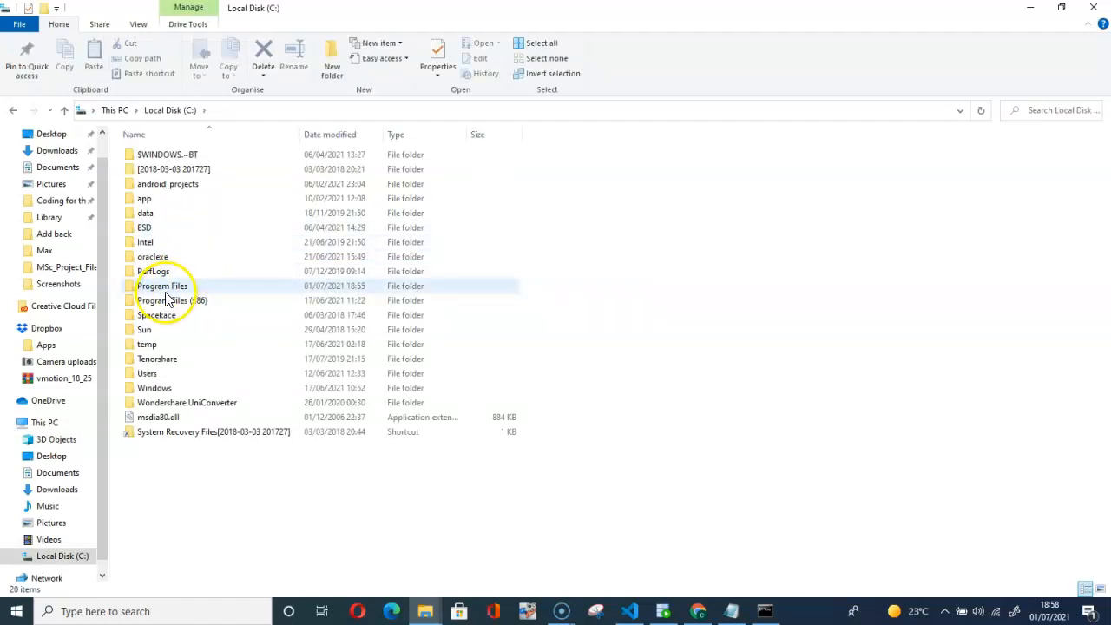
double_click(171, 292)
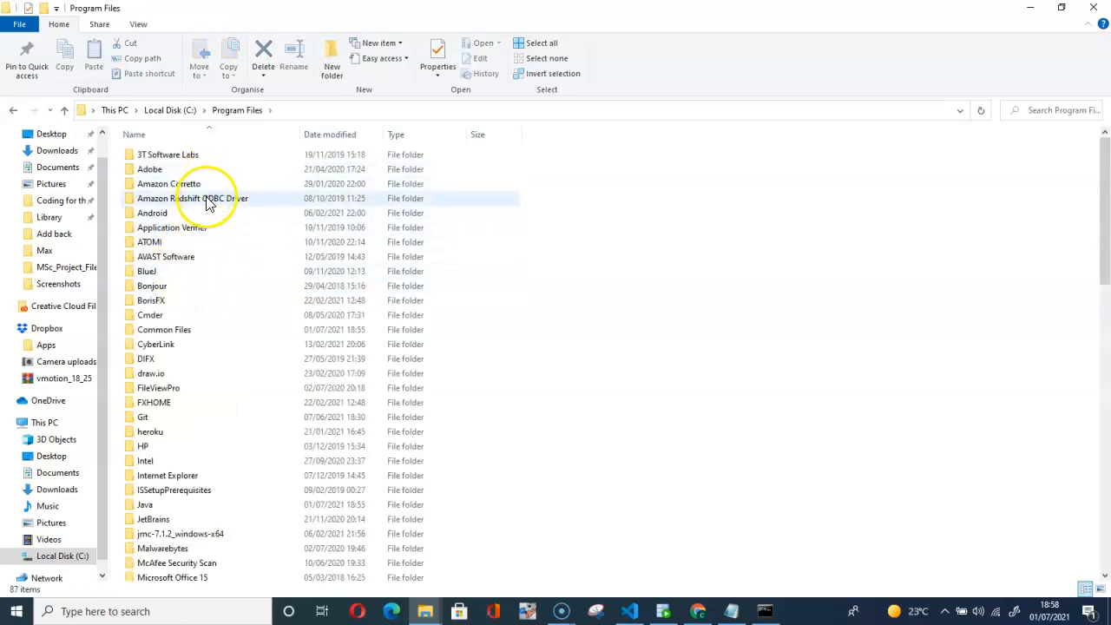
scroll(198, 198, "down", 1)
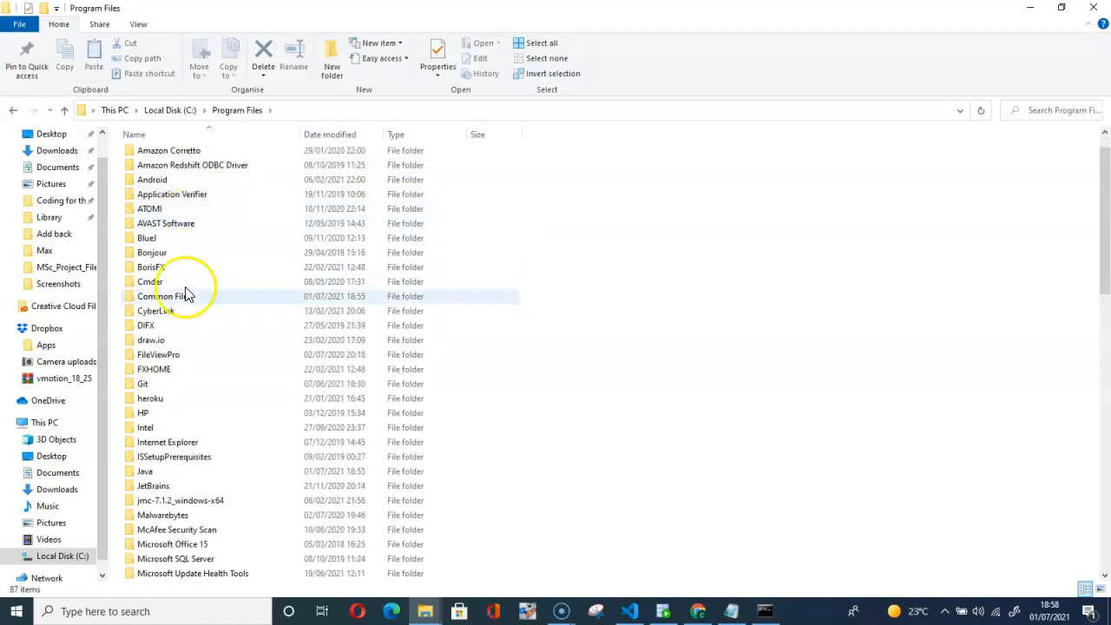
double_click(145, 474)
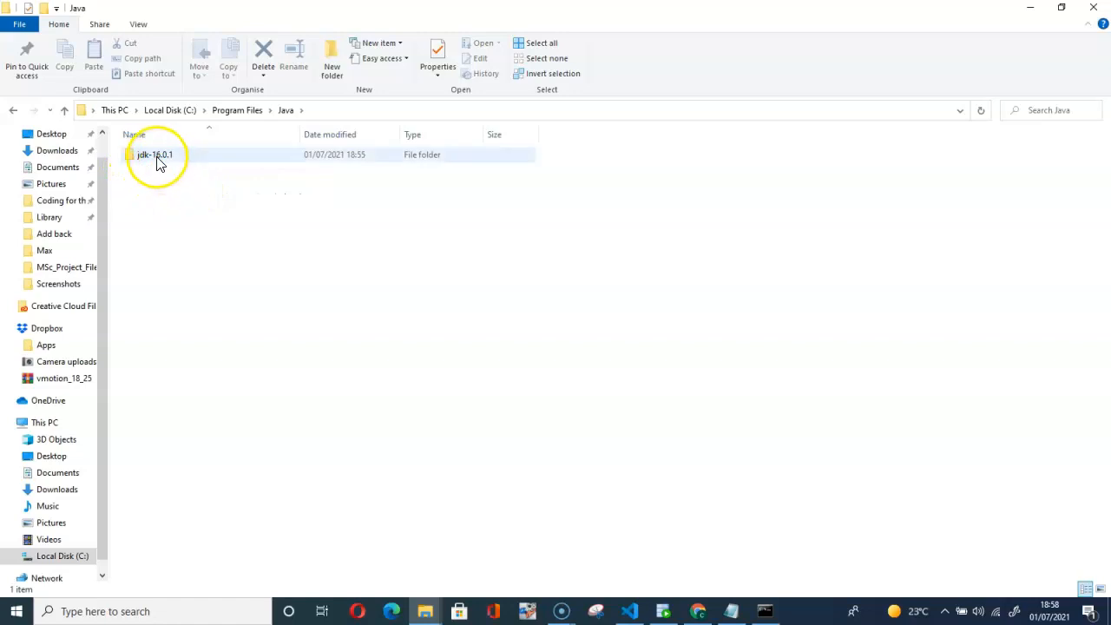
double_click(156, 160)
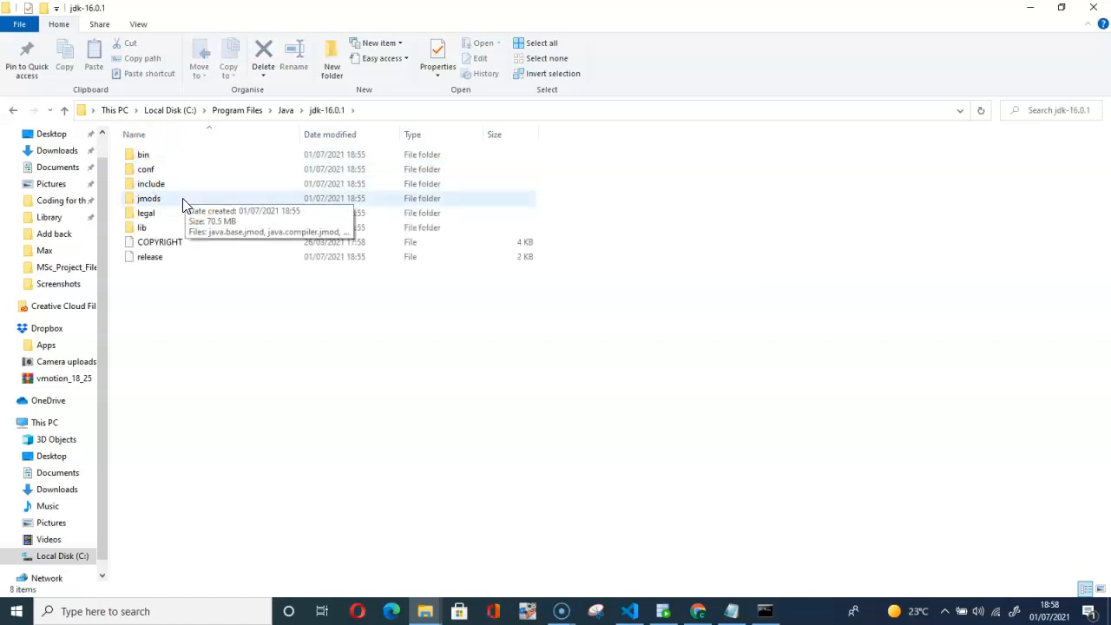
left_click(143, 159)
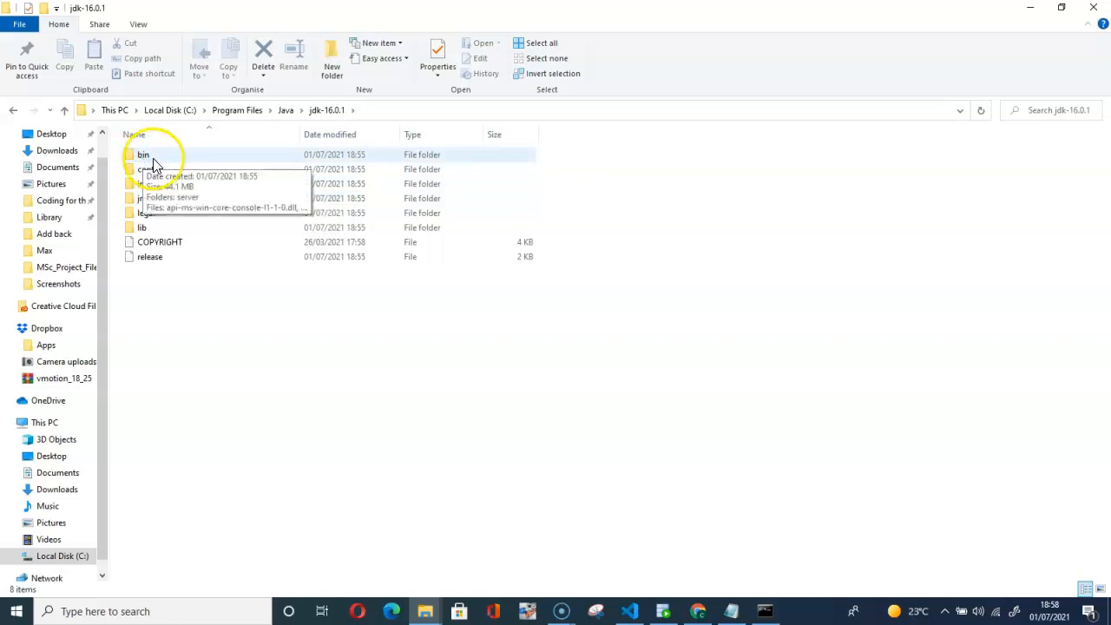
double_click(144, 156)
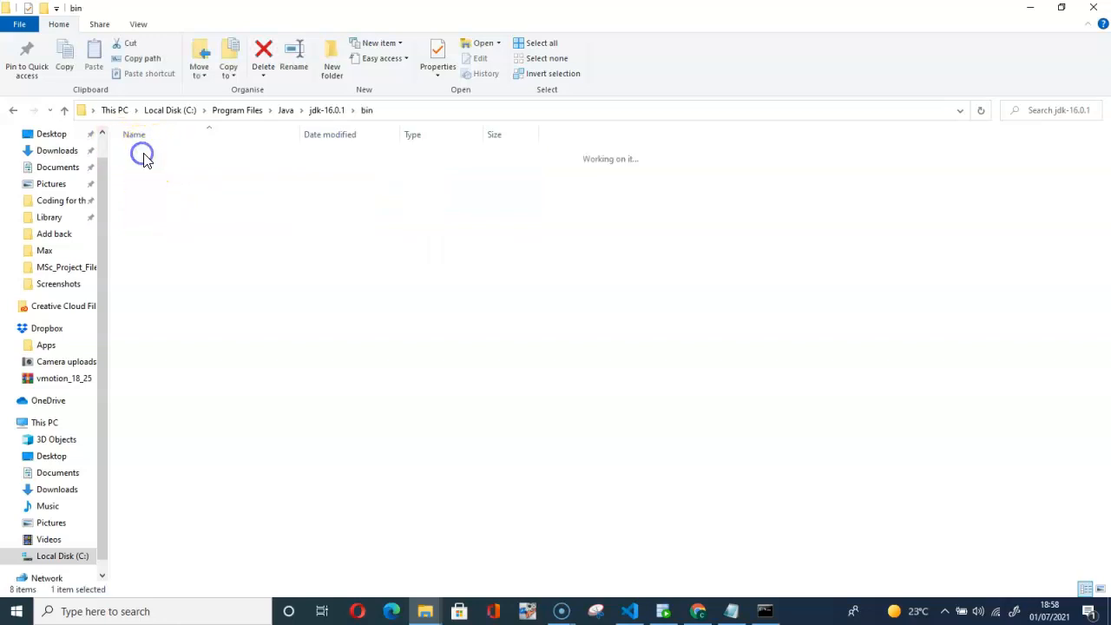
Copy the full path of the open JDK folder, C:\Program Files\Java\jdk-16.0.1\bin
left_click(84, 117)
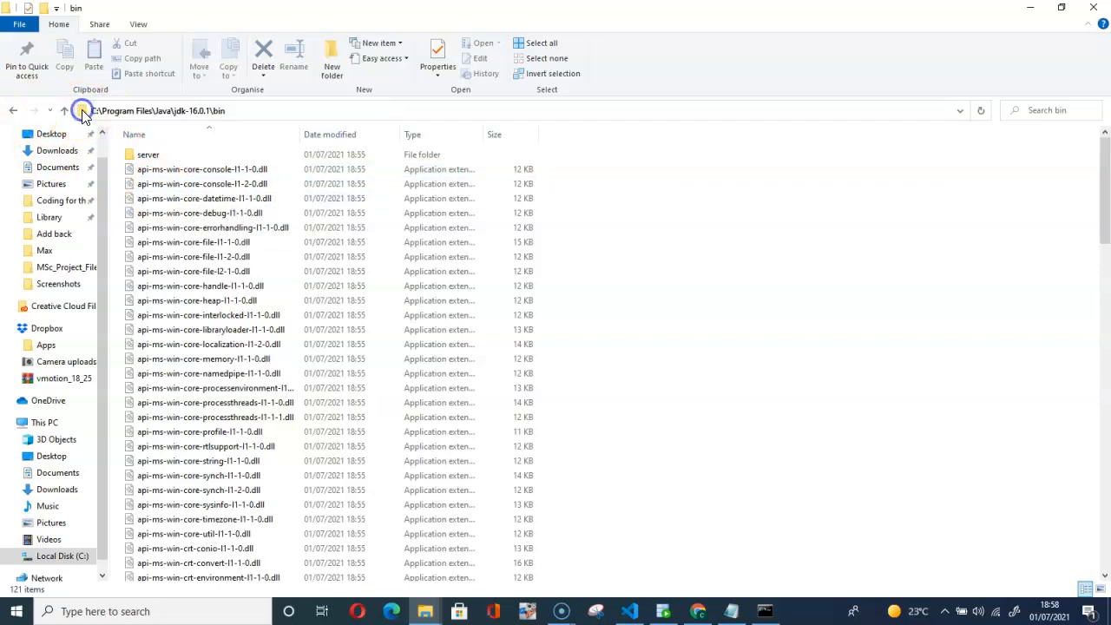
right_click(161, 110)
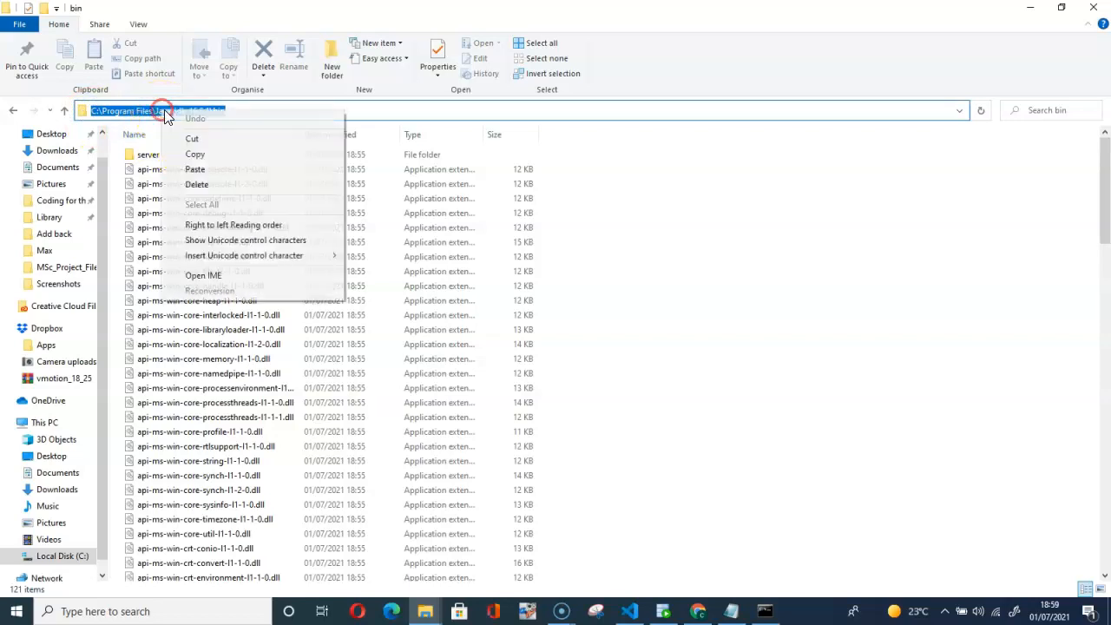
left_click(198, 154)
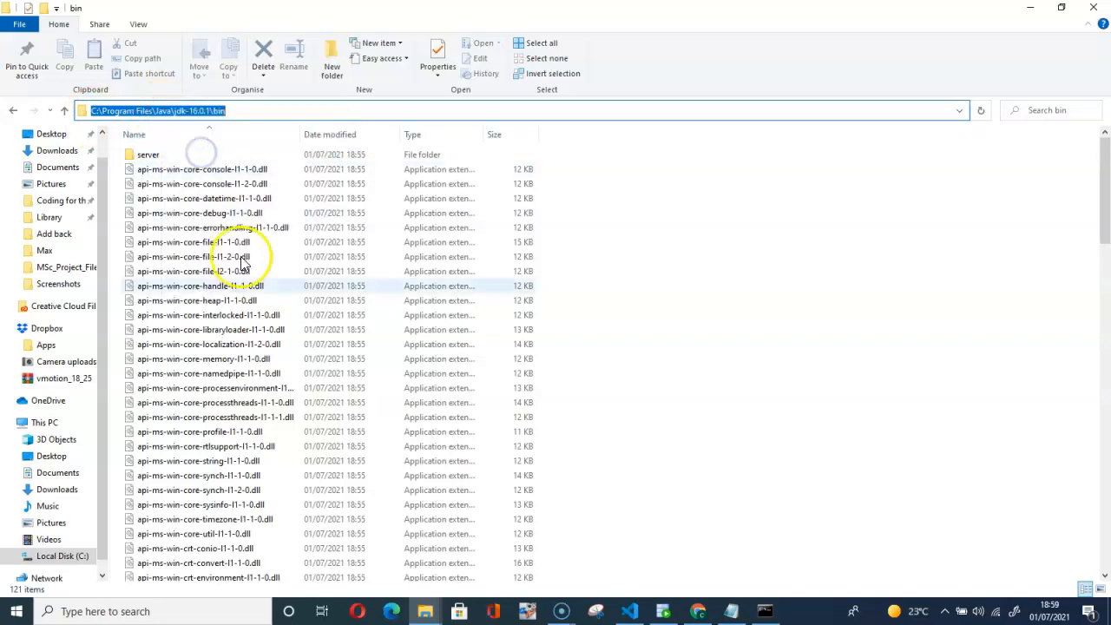
Search Windows for "env", open the system environment variables settings and bring up the Environment Variables dialog
left_click(93, 614)
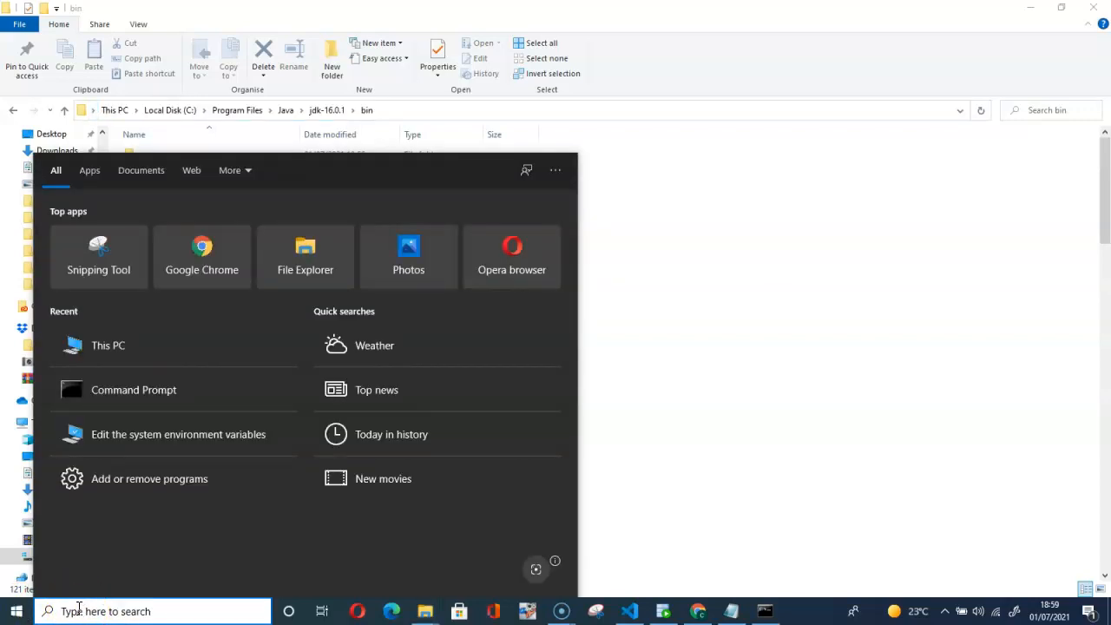
left_click(14, 610)
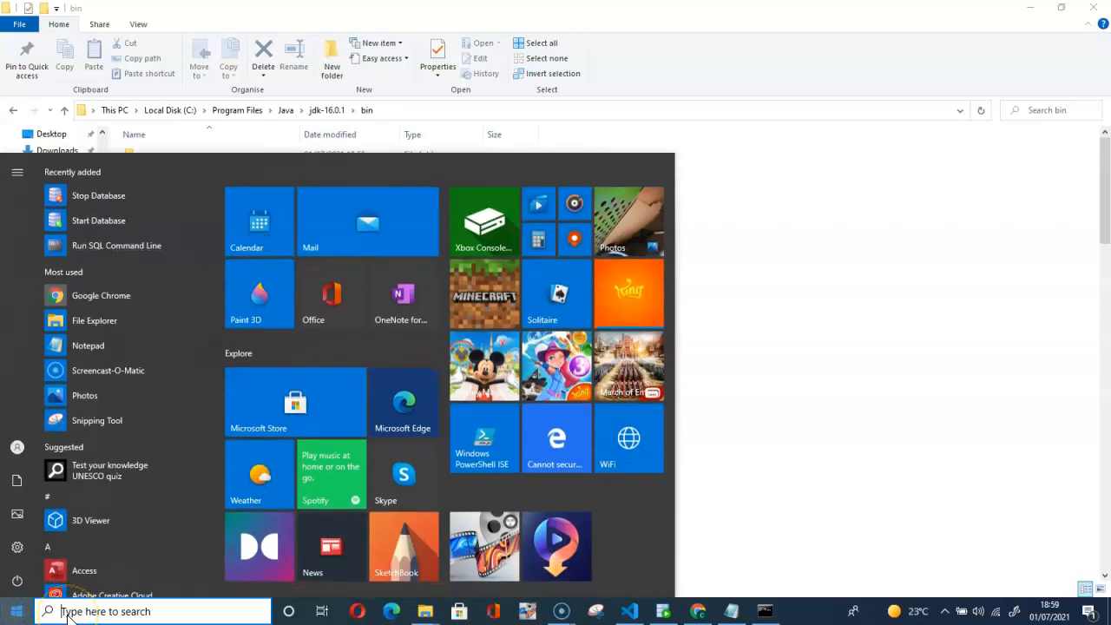
type("env")
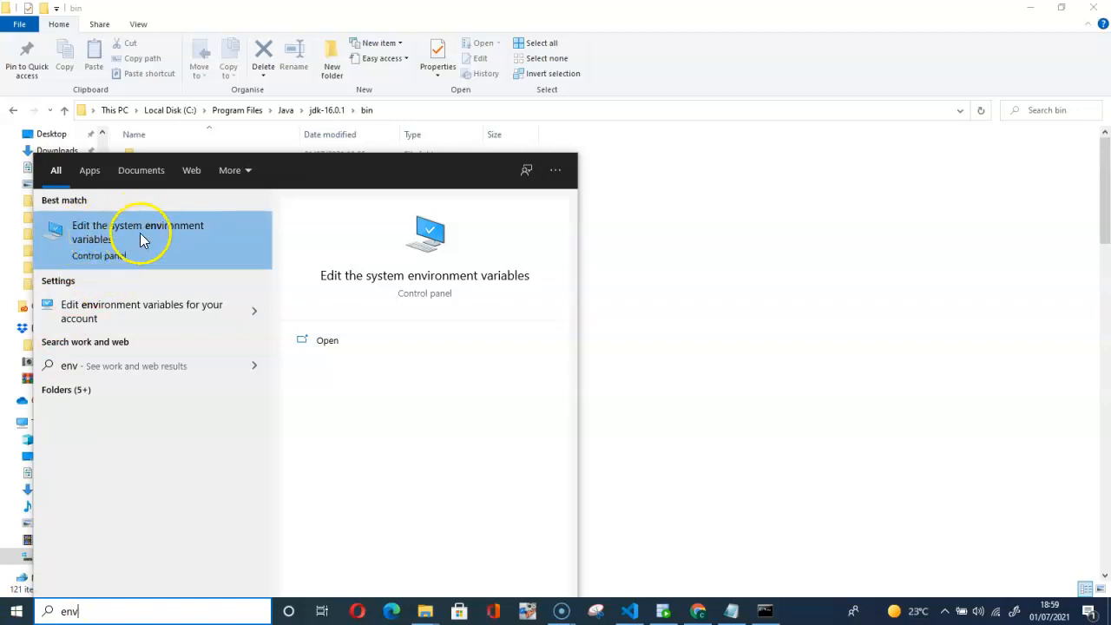
left_click(141, 230)
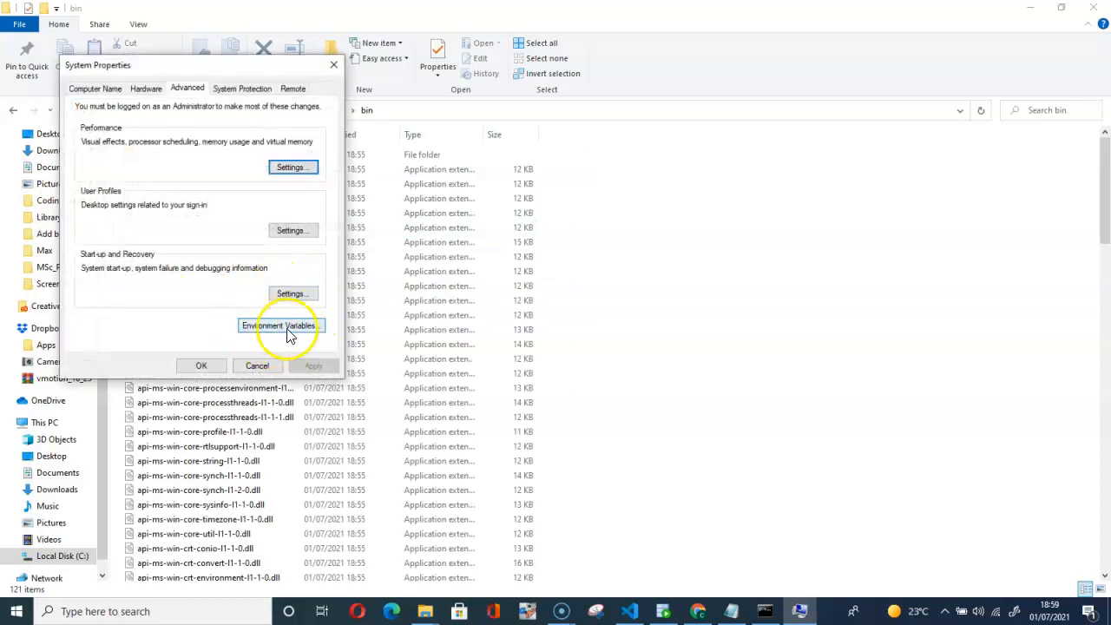
left_click(293, 333)
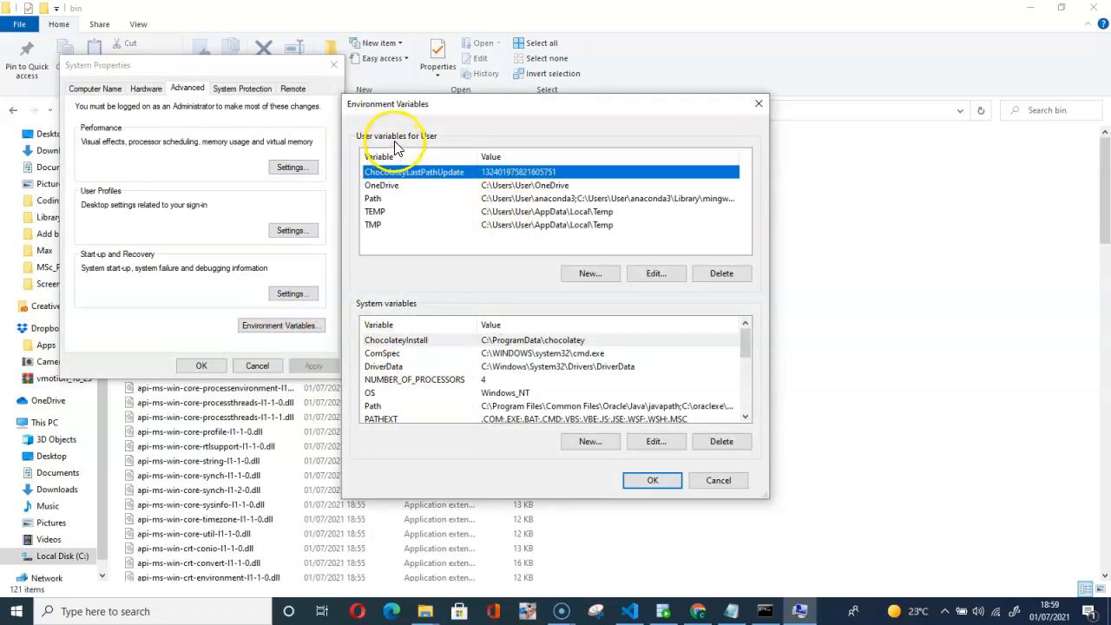
Create a user variable named JAVA_HOME with the value C:\Program Files\Java\jdk-16.0.1, without the bin part of the copied path
left_click(587, 276)
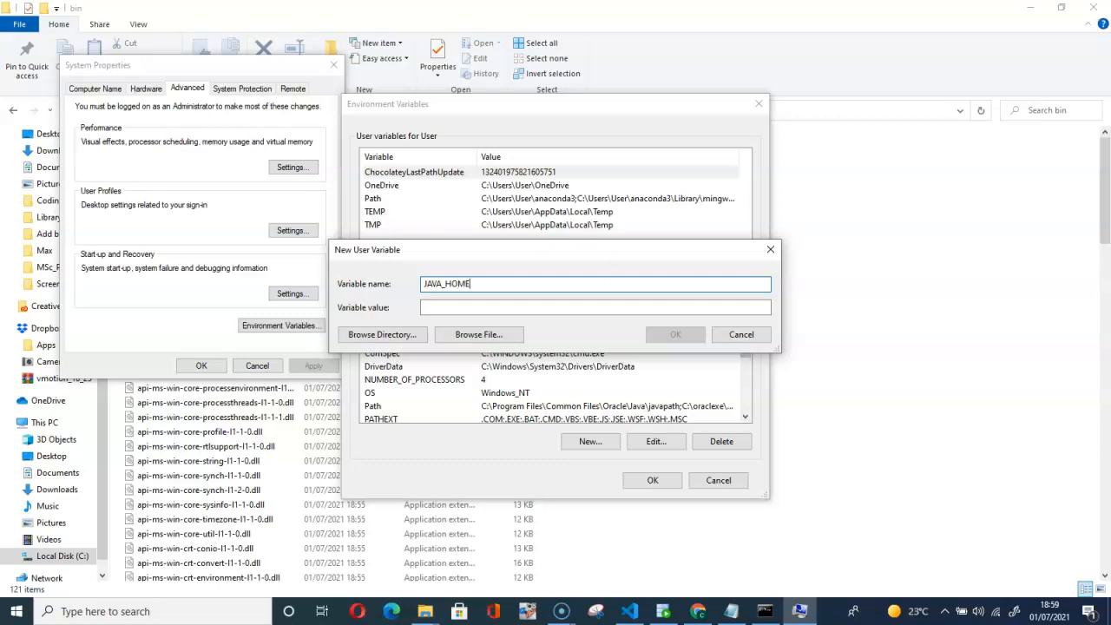
left_click(444, 306)
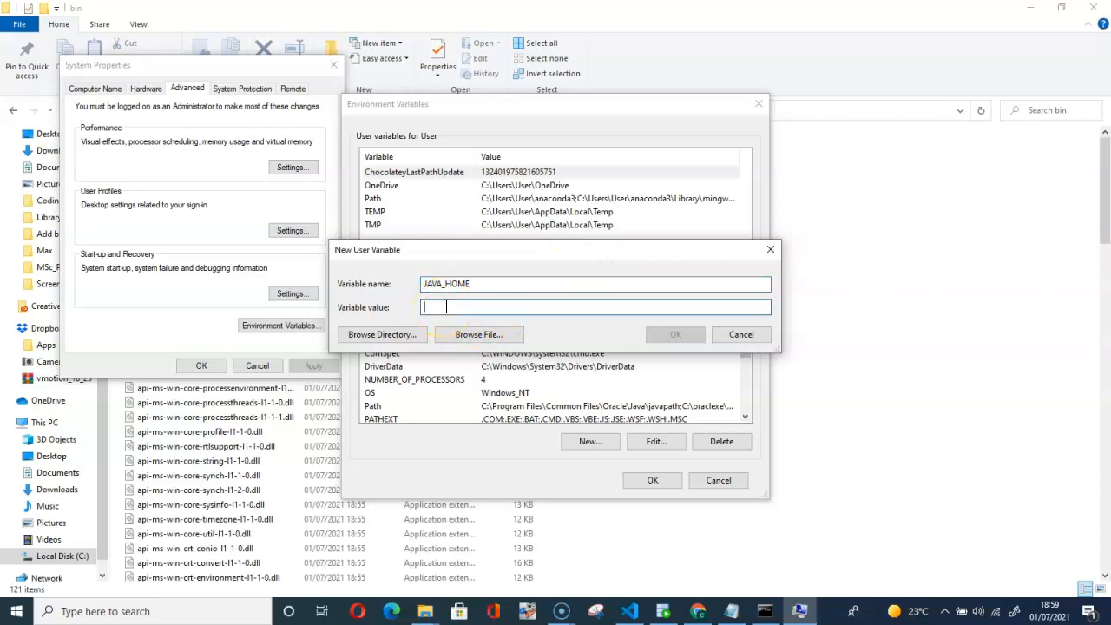
right_click(445, 307)
left_click(486, 366)
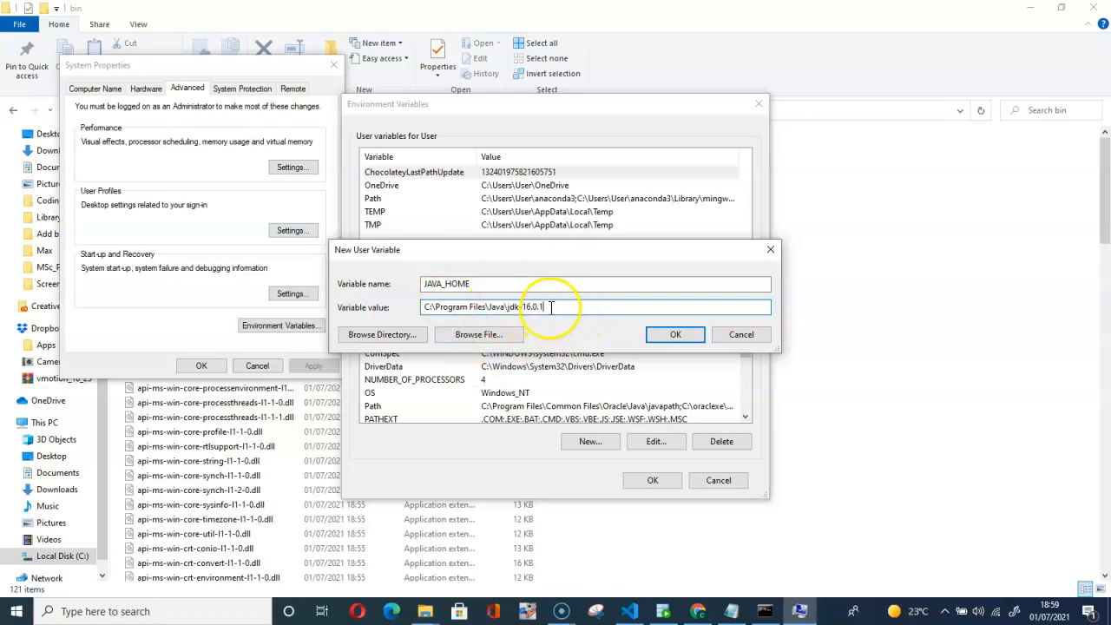
left_click(676, 337)
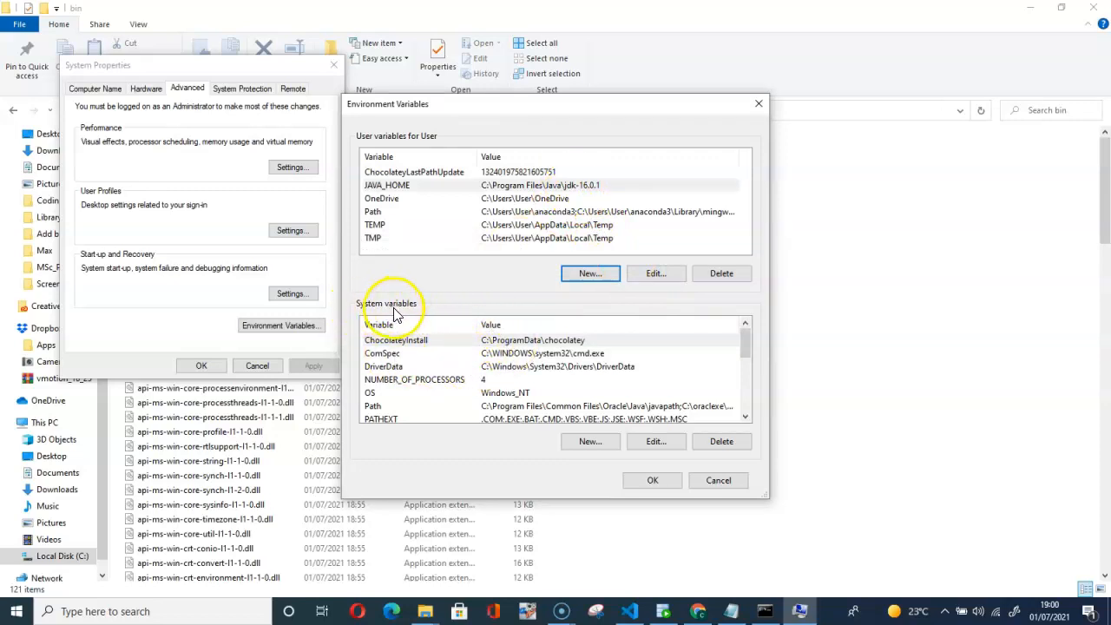
Add C:\Program Files\Java\jdk-16.0.1\bin as a new entry in the system Path variable and accept all the open settings dialogs
scroll(573, 373, "down", 1)
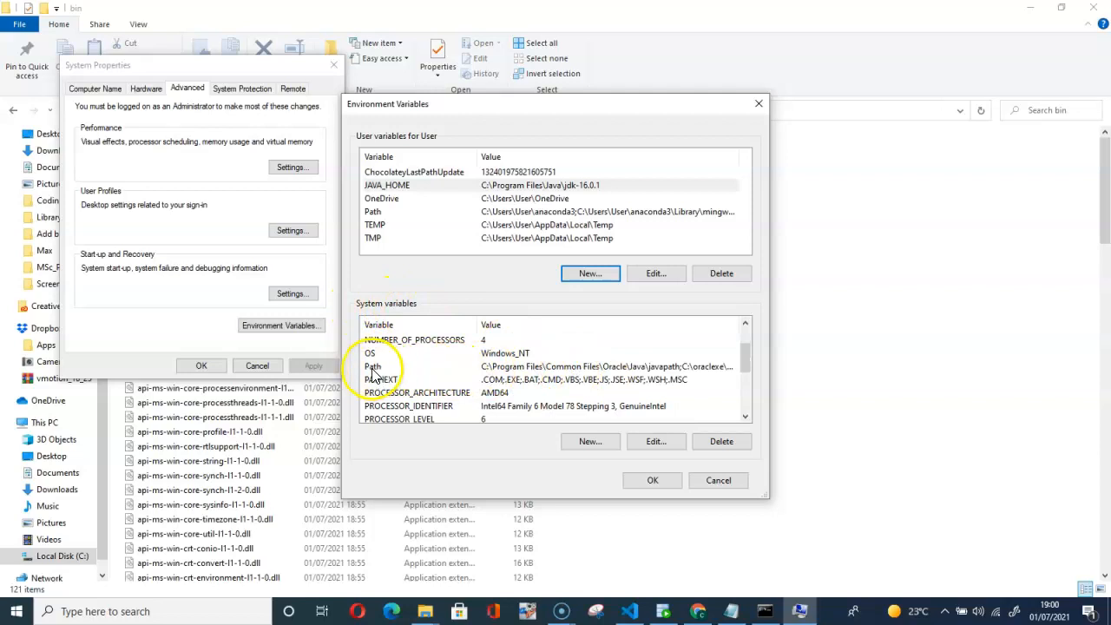
double_click(533, 372)
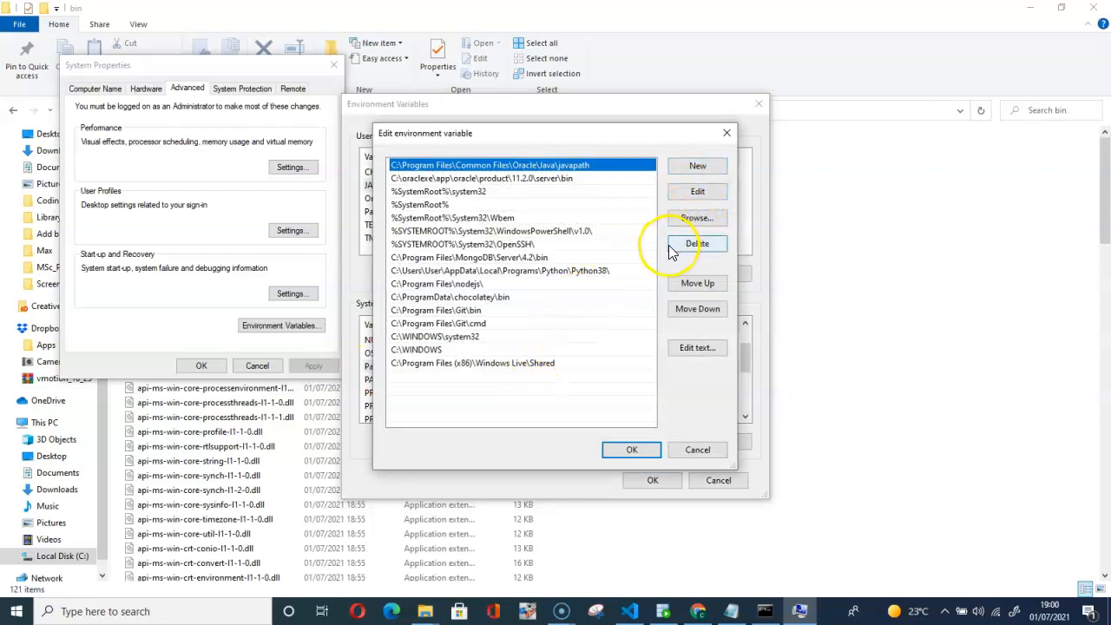
left_click(699, 168)
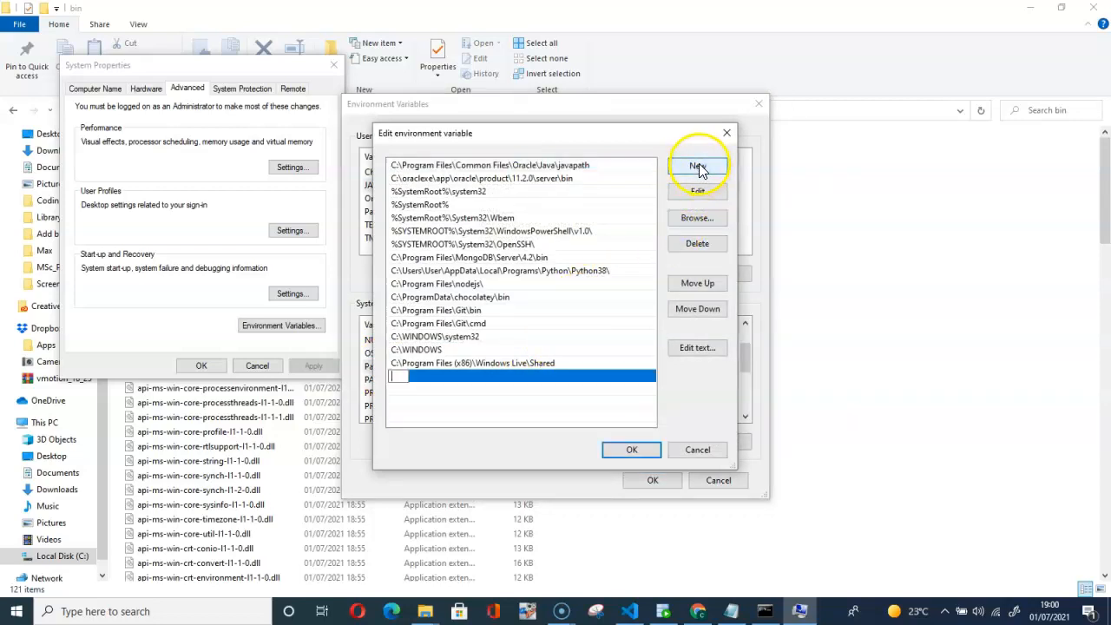
right_click(397, 376)
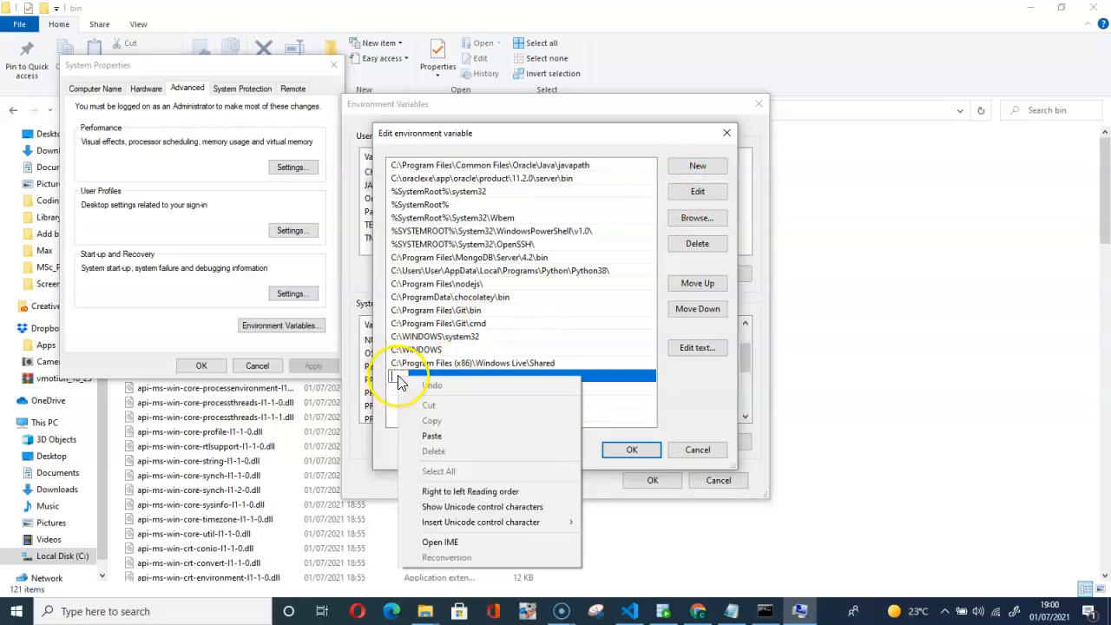
left_click(434, 441)
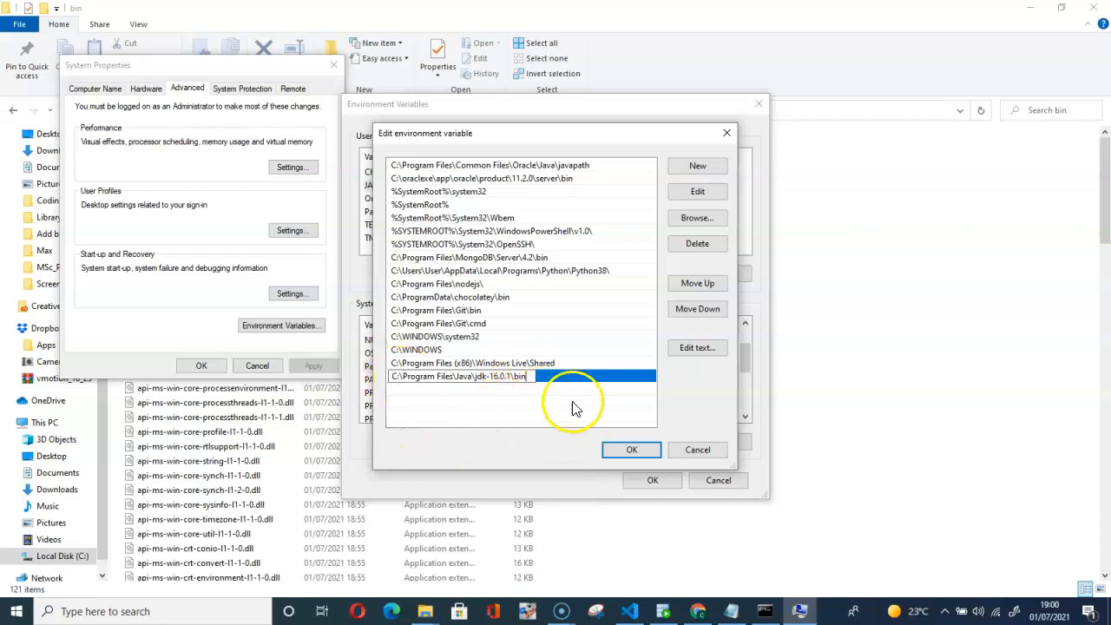
left_click(632, 457)
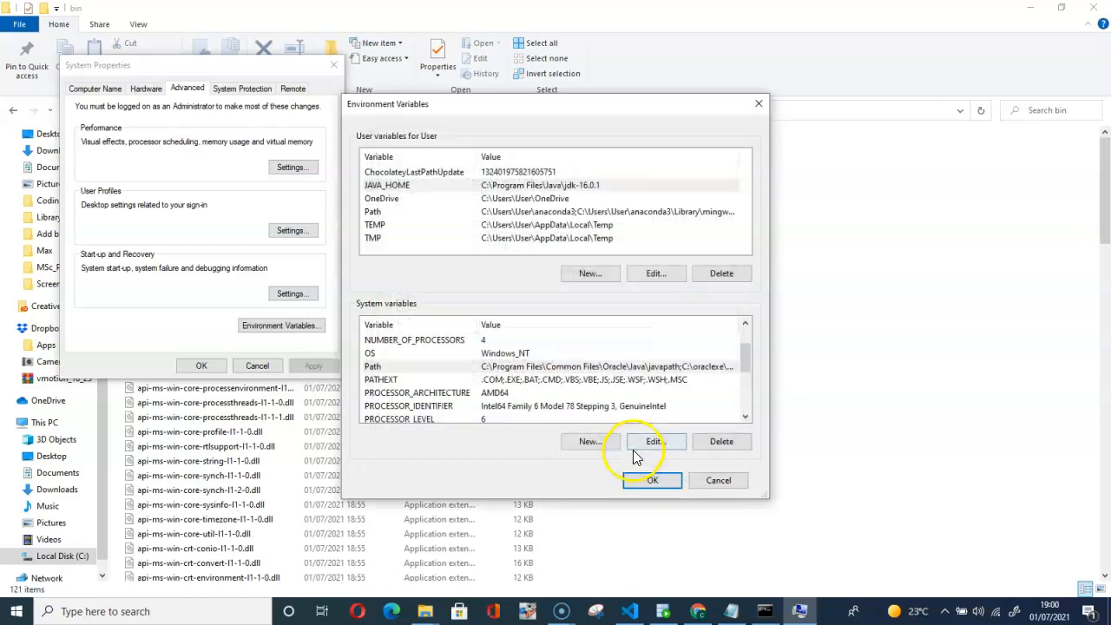
left_click(653, 483)
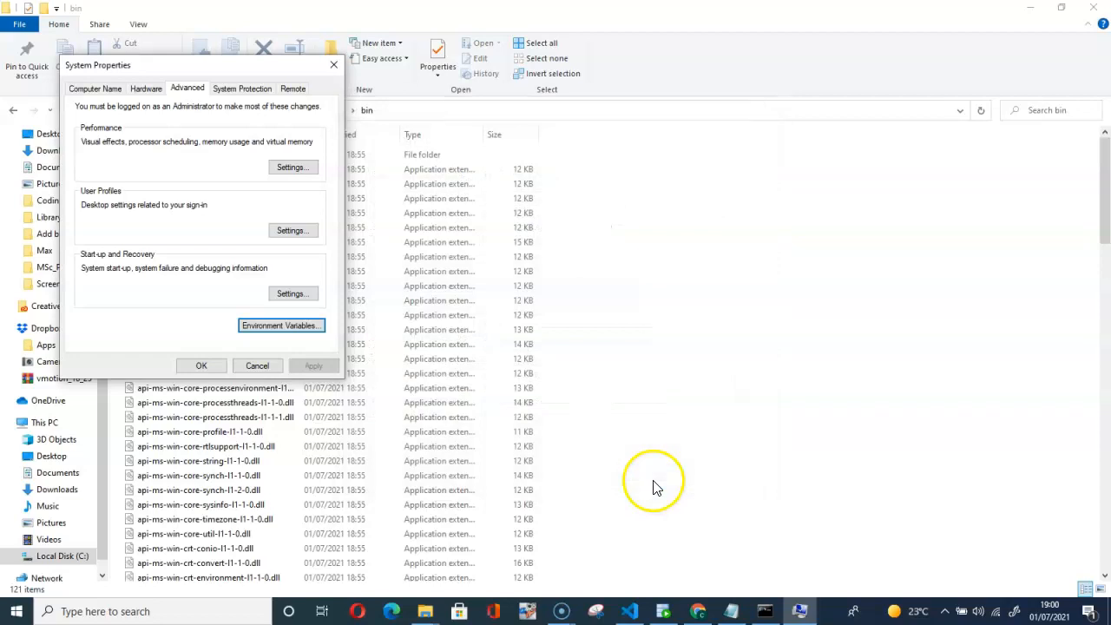
left_click(203, 365)
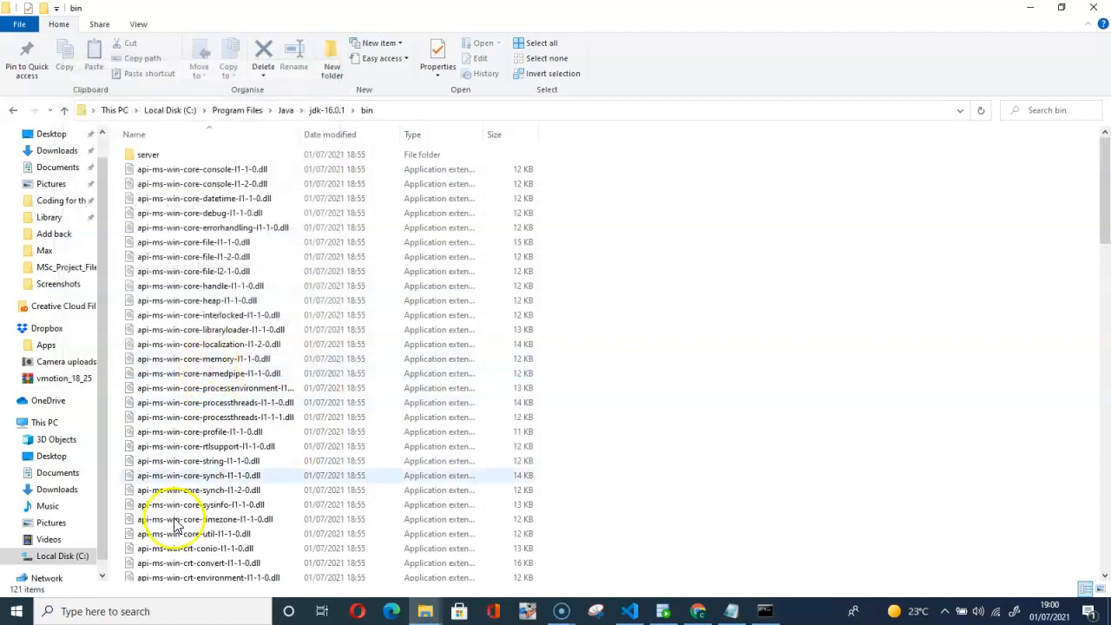
Close the old Command Prompt window, open a fresh one and check the Java installation with java -version
left_click(775, 613)
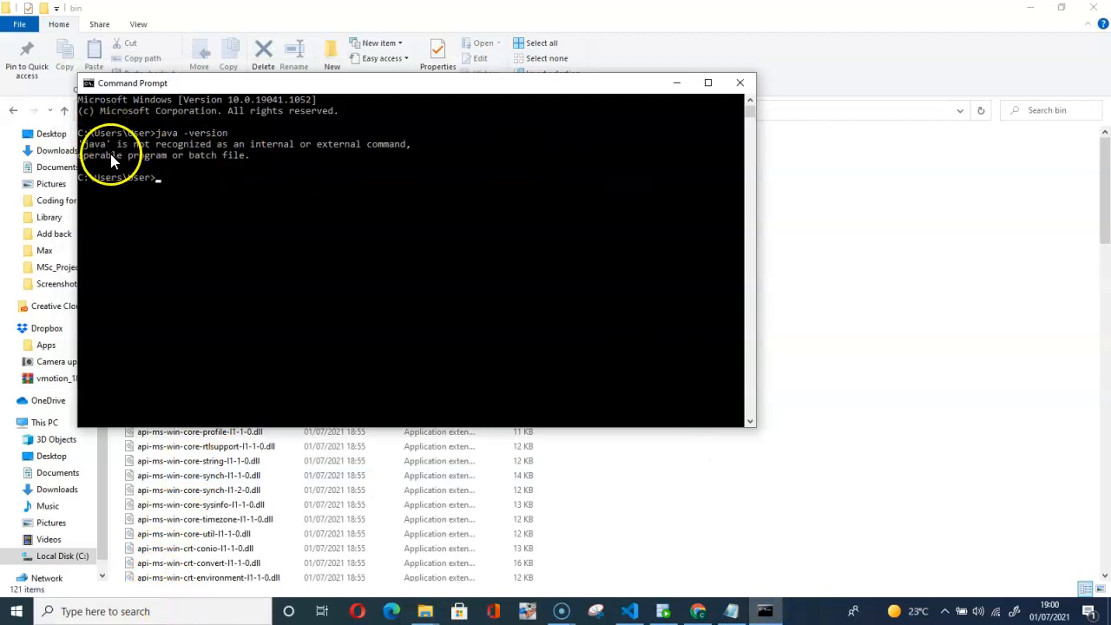
left_click(739, 82)
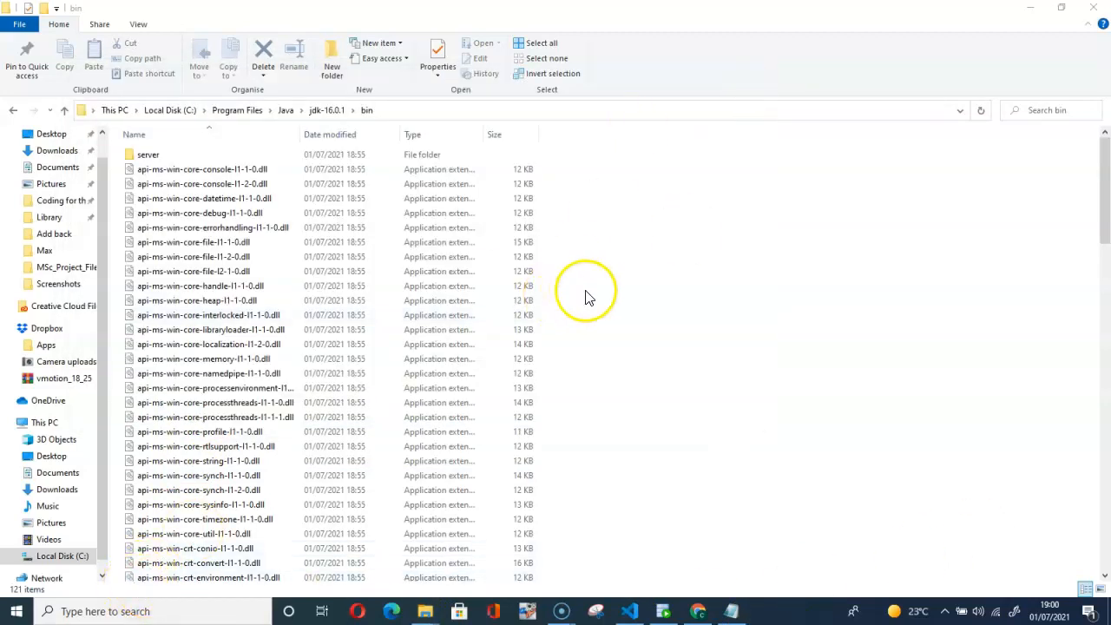
left_click(97, 611)
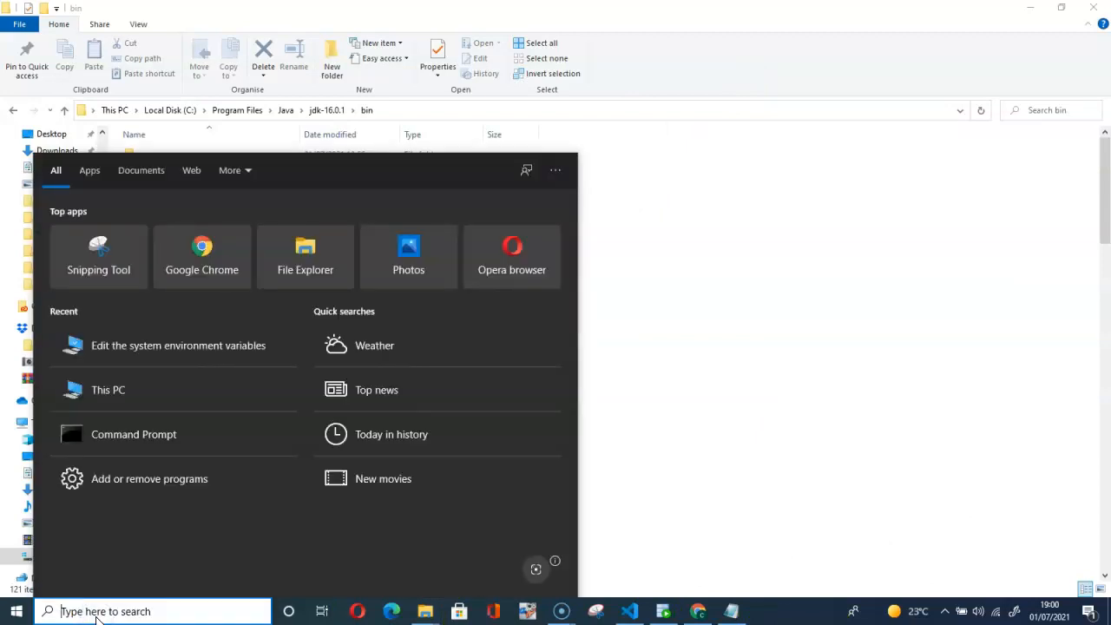
type("CMD")
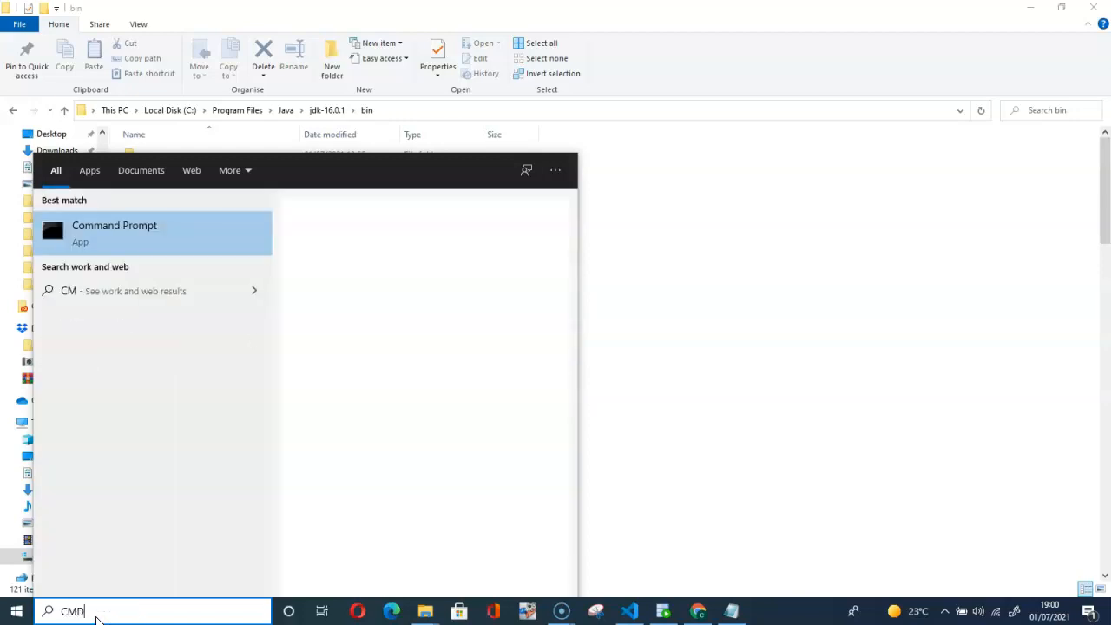
key("Return")
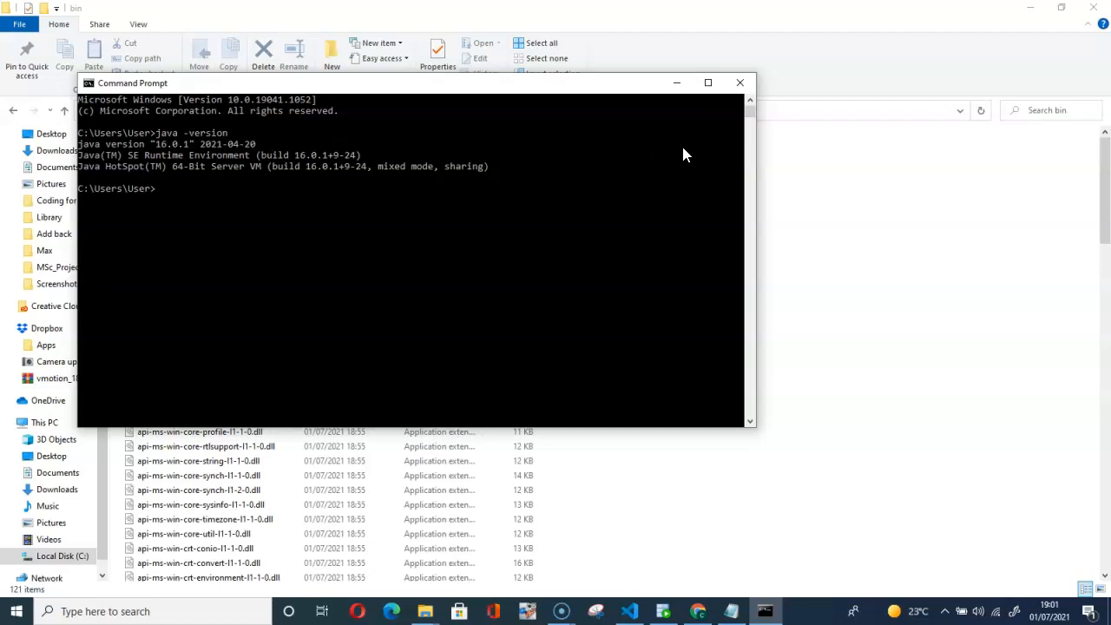
Switch to Chrome, open google.com in a new tab and search for "apache maven org"
left_click(699, 614)
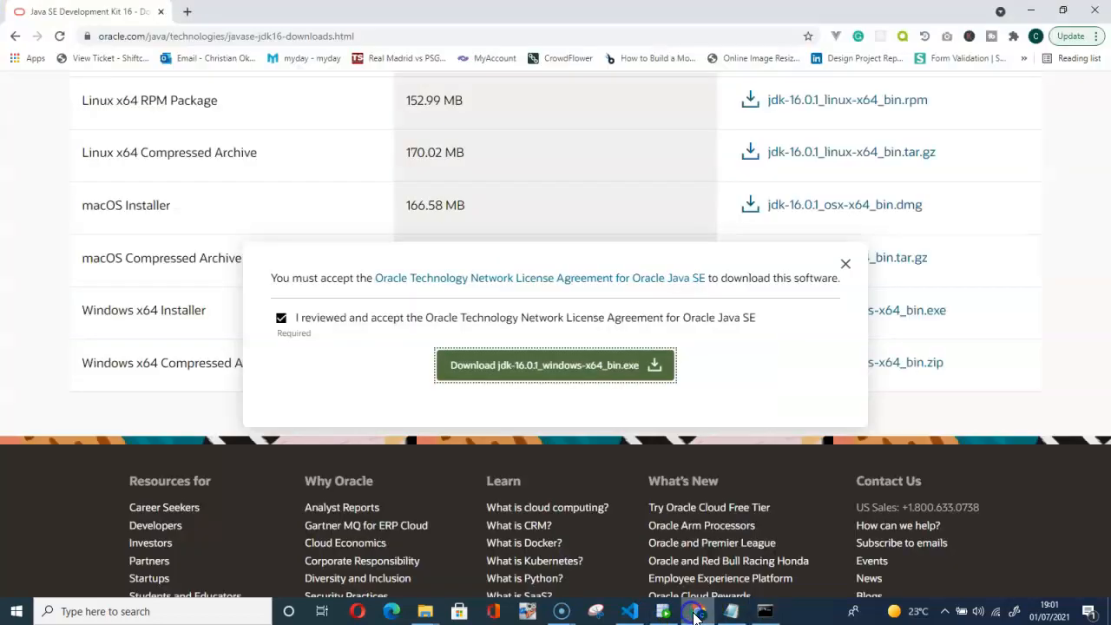
left_click(189, 11)
type("go")
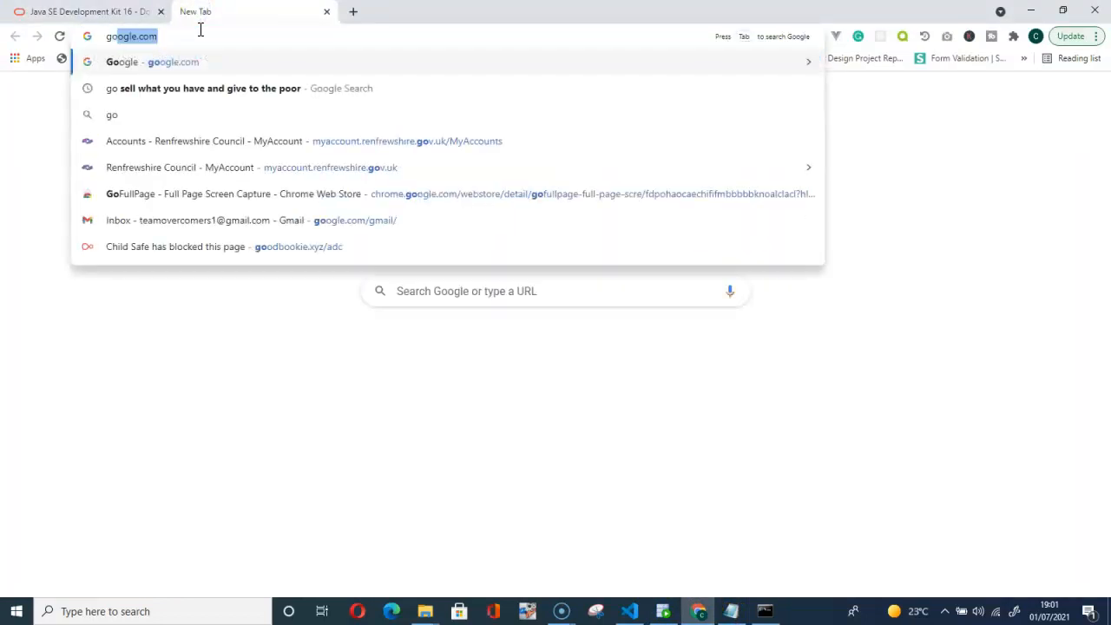
key("Return")
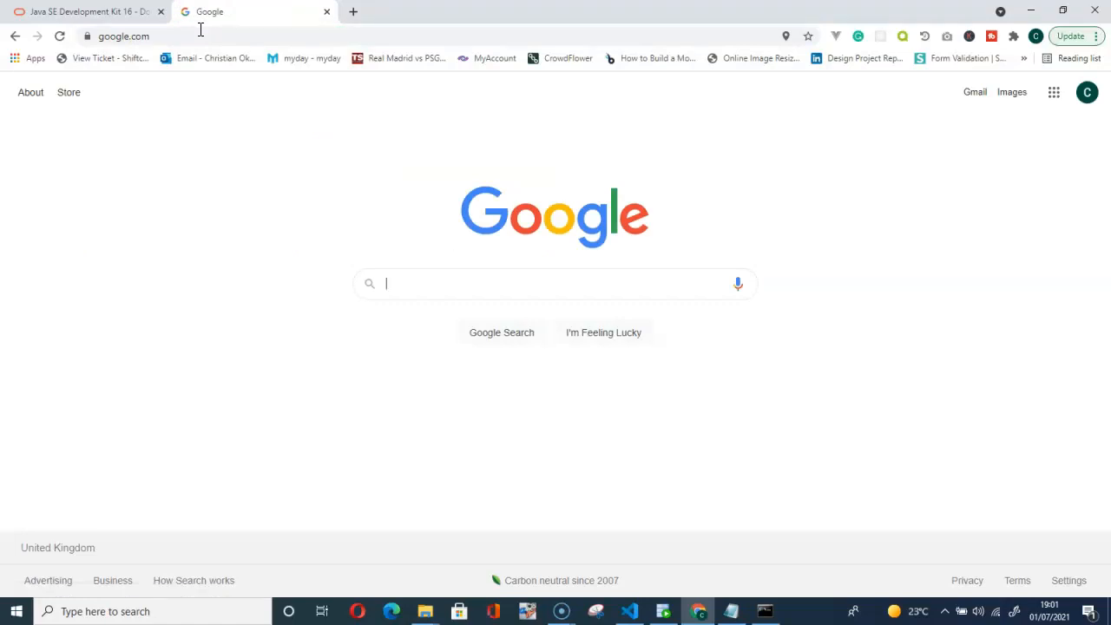
type("apache ")
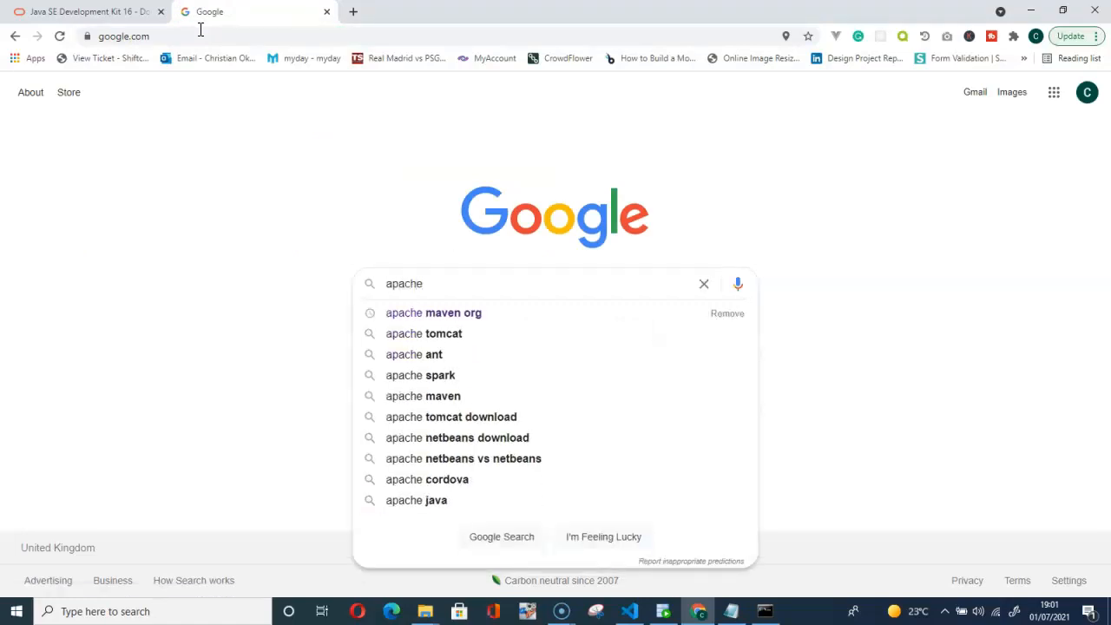
type("mave")
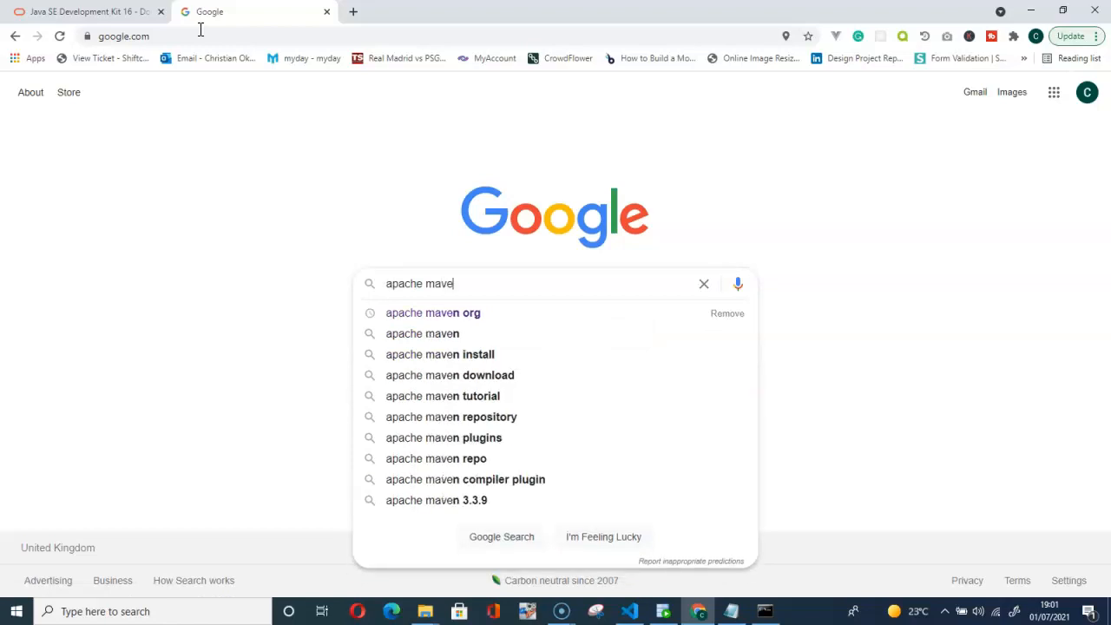
type("n org")
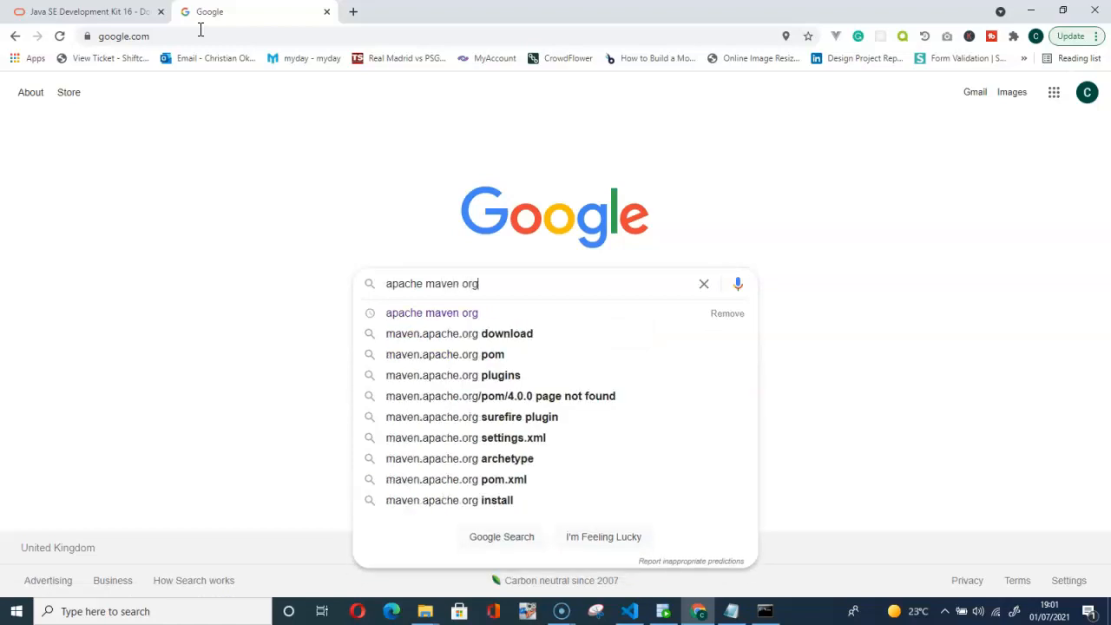
key("Return")
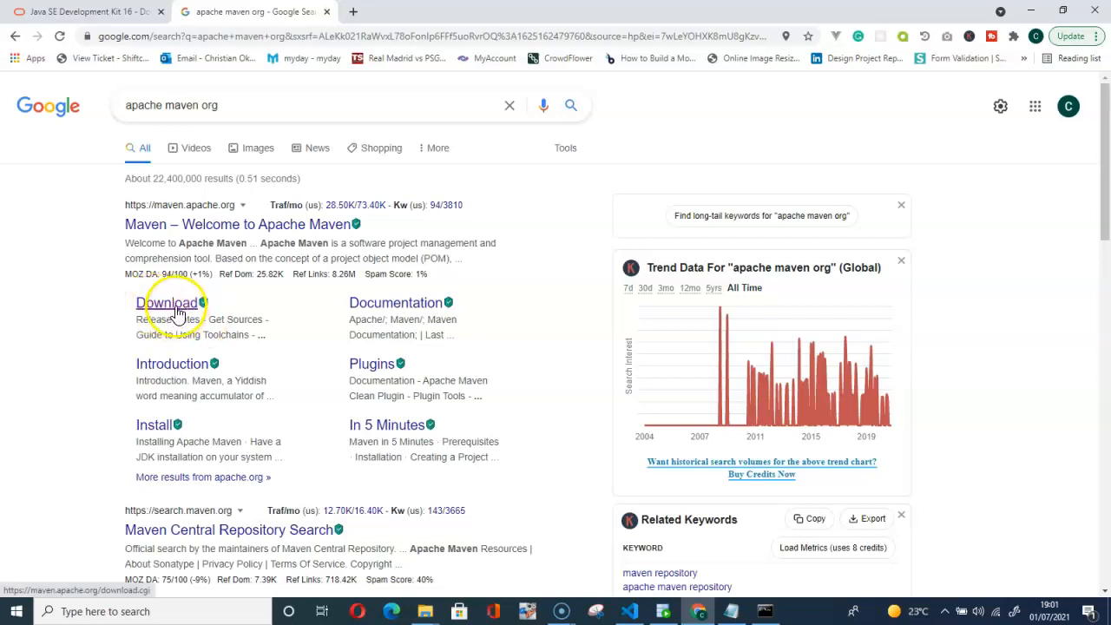
Open Apache Maven's Download page from the search results and download the binary zip archive apache-maven-3.8.1-bin.zip
left_click(176, 311)
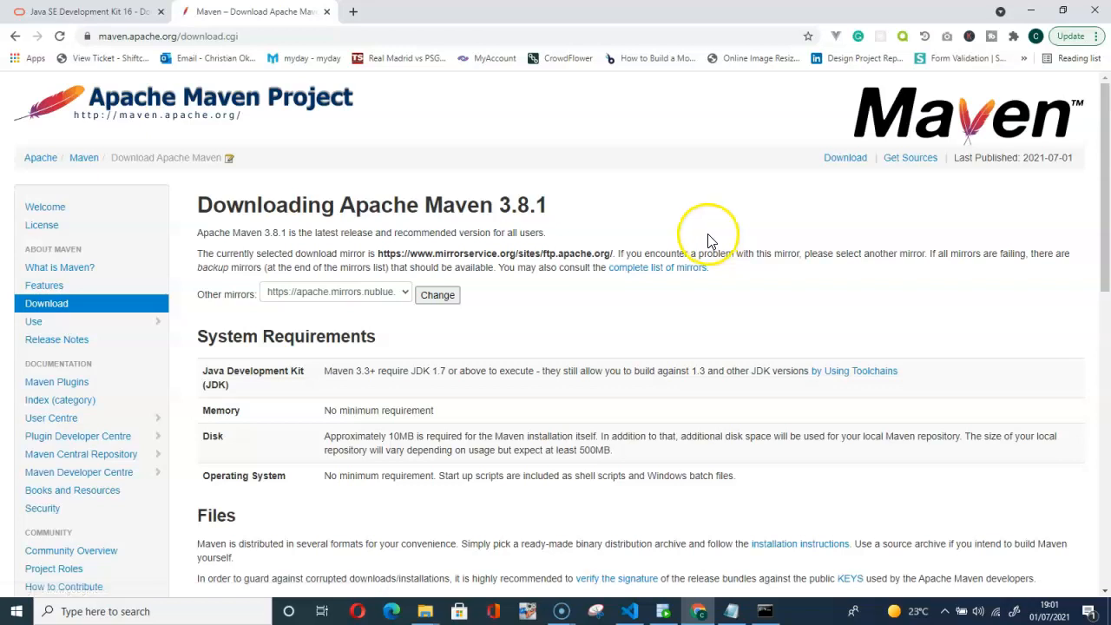
scroll(703, 247, "down", 5)
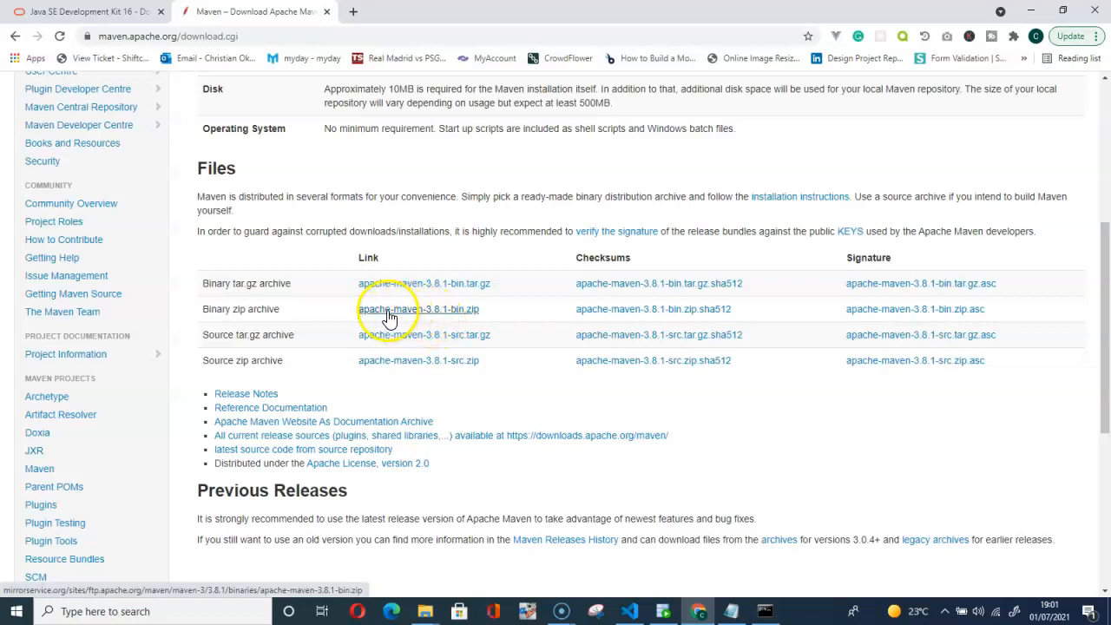
left_click(455, 311)
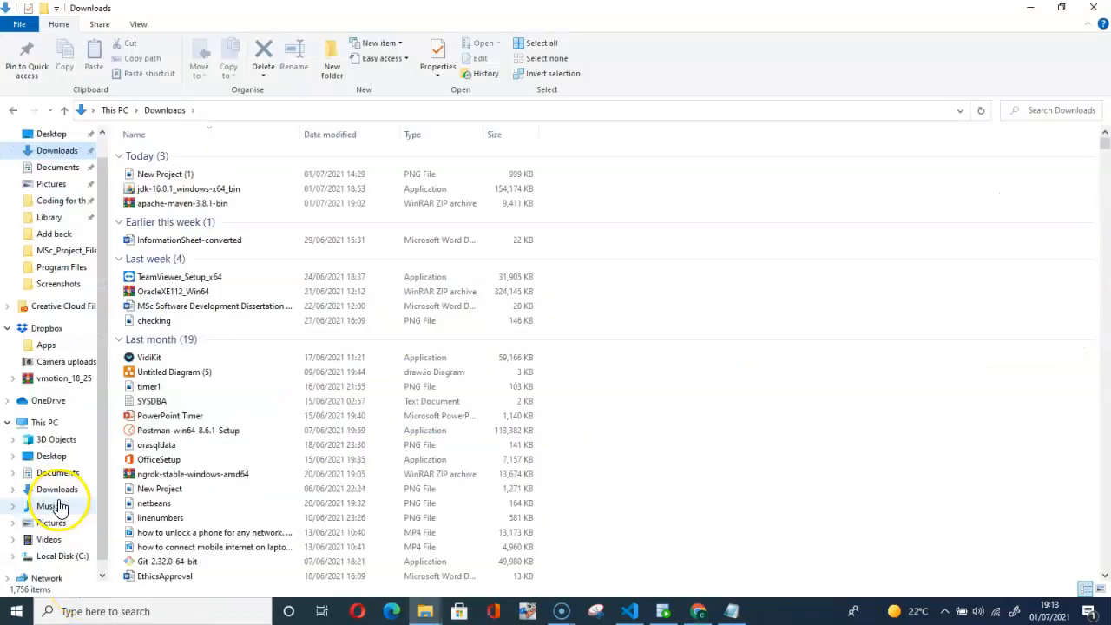
Extract the apache-maven-3.8.1-bin archive directly into the Downloads folder
left_click(58, 491)
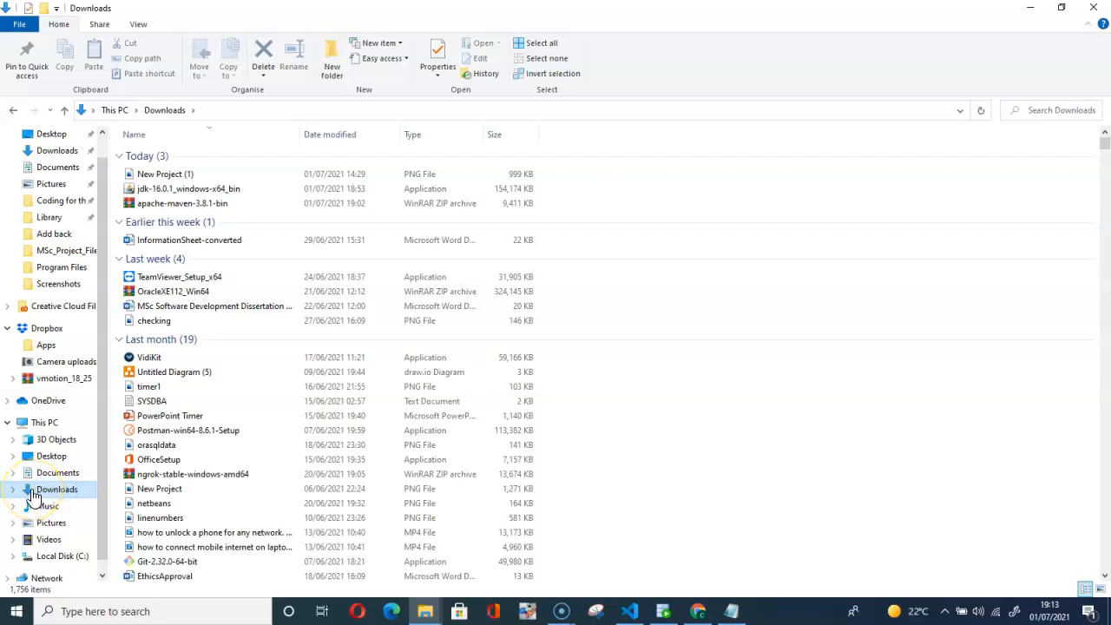
left_click(196, 212)
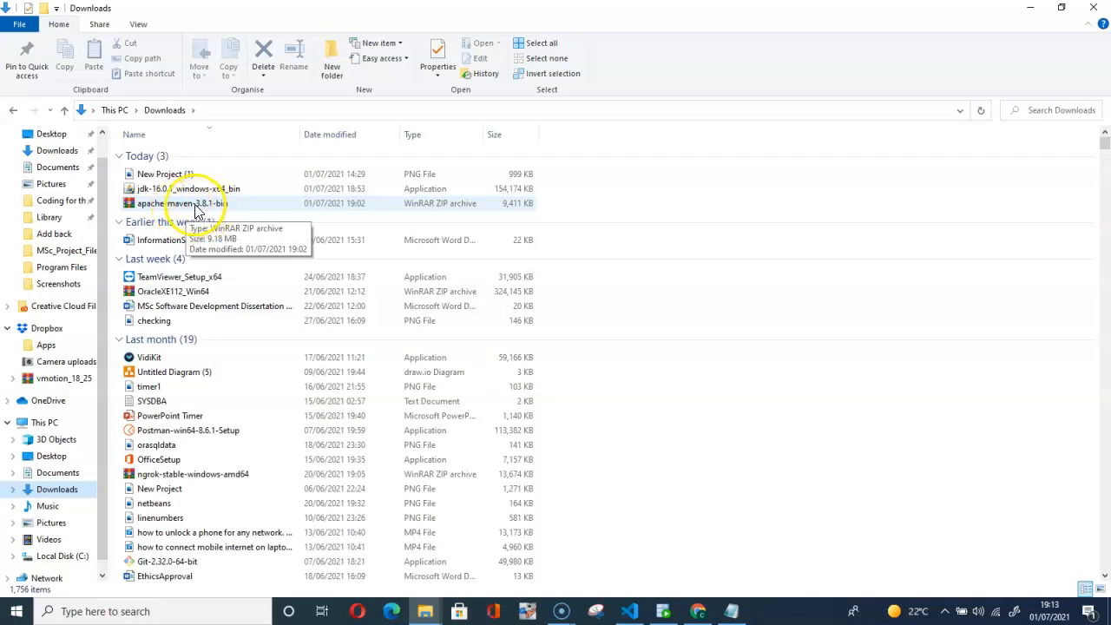
right_click(196, 212)
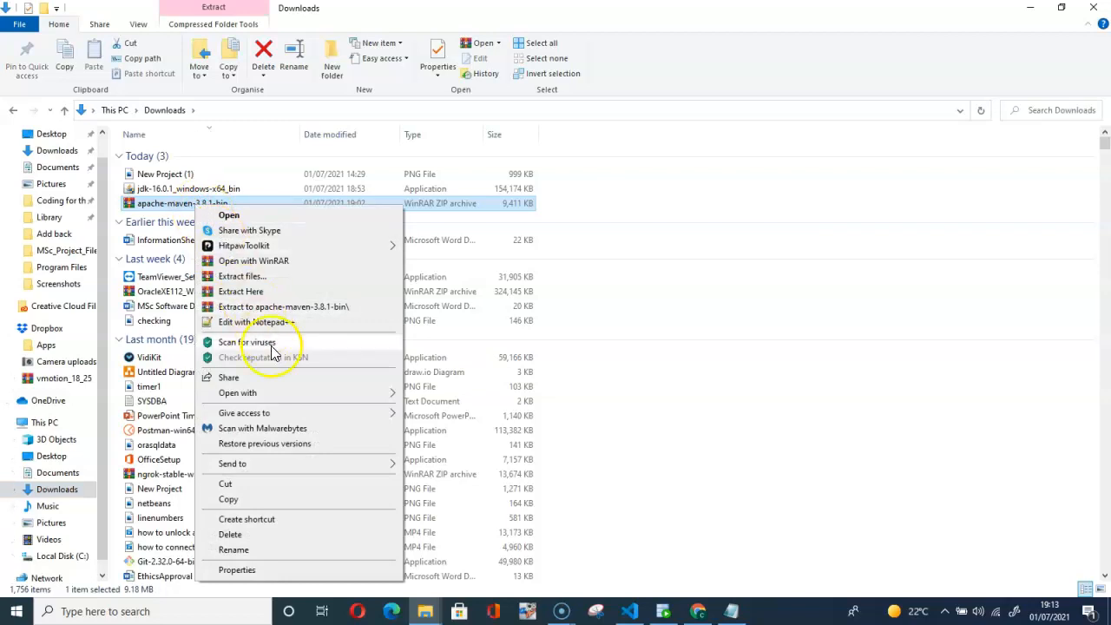
left_click(241, 292)
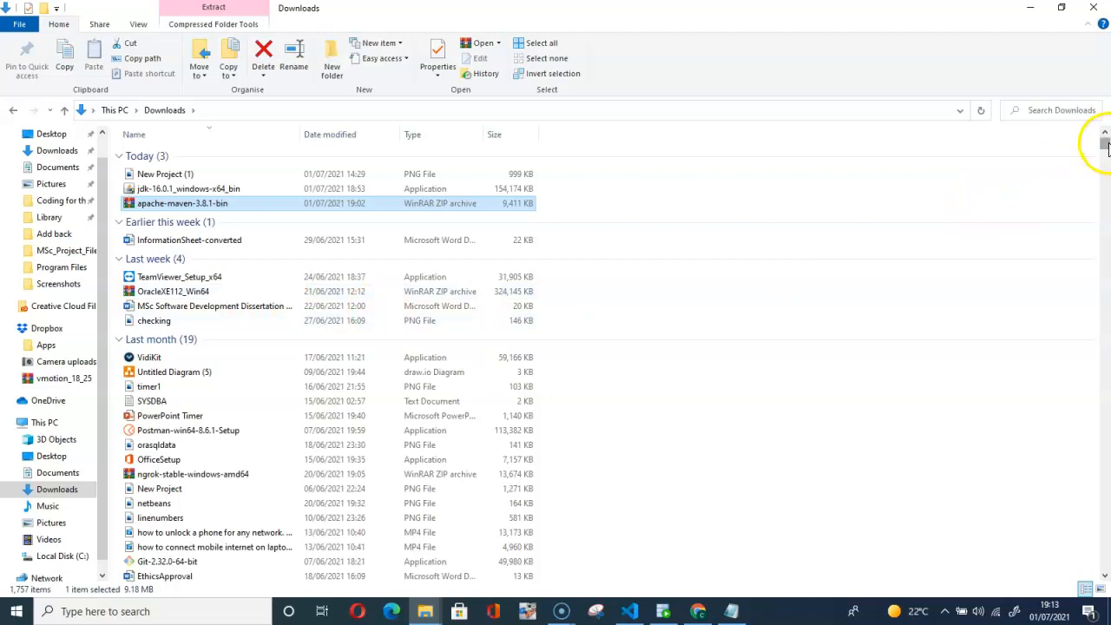
Find the extracted apache-maven-3.8.1 folder at the end of the Downloads list and cut it
left_click_drag(1106, 148, 1105, 588)
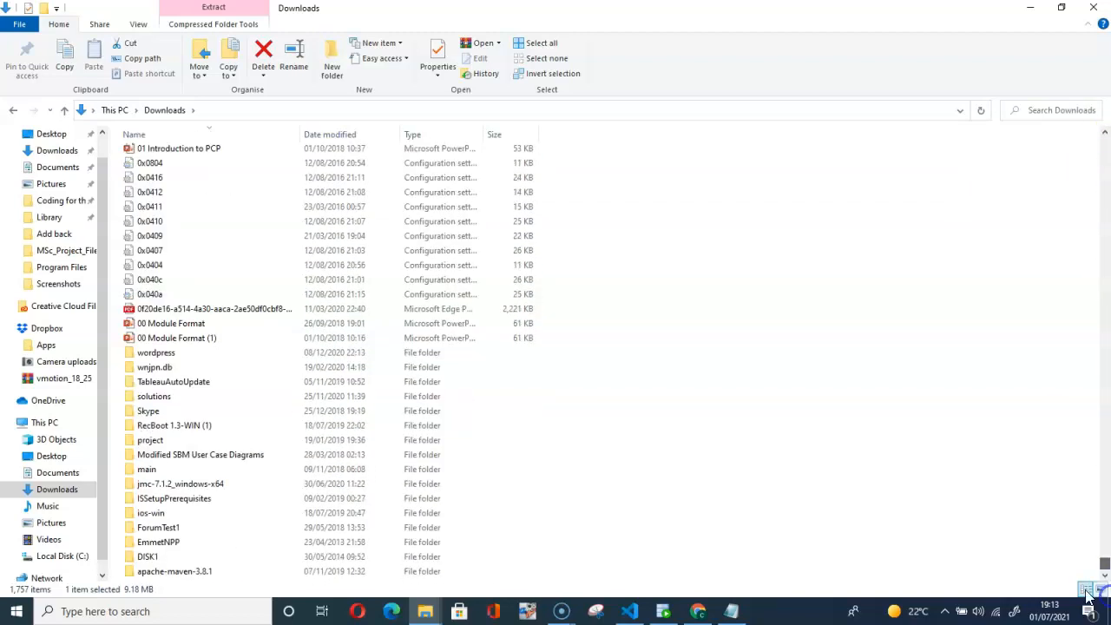
right_click(150, 574)
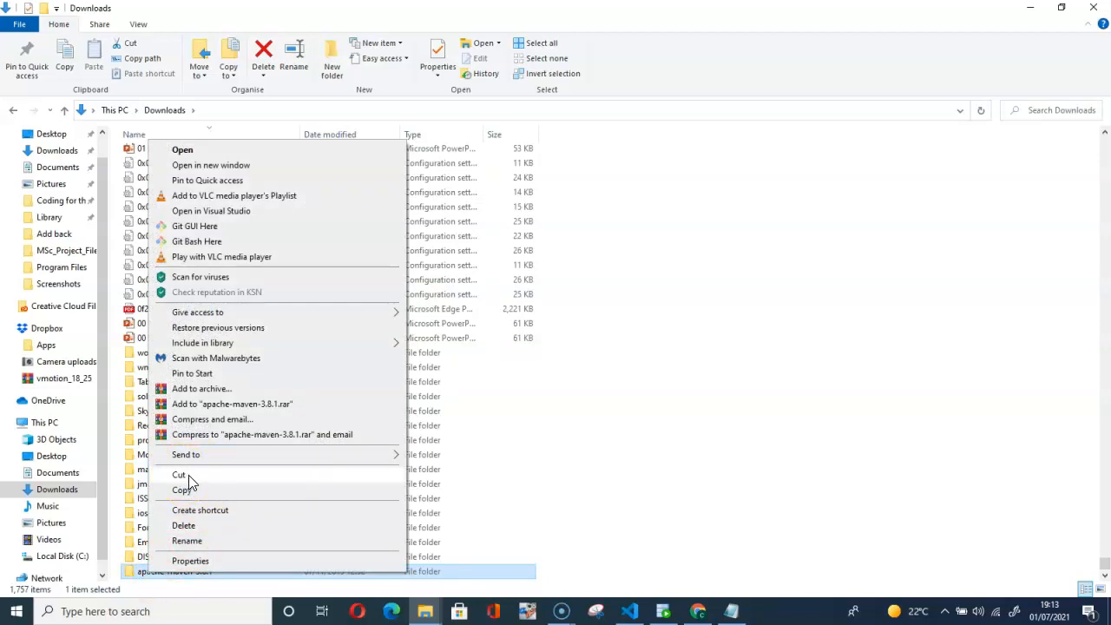
left_click(196, 476)
left_click(183, 477)
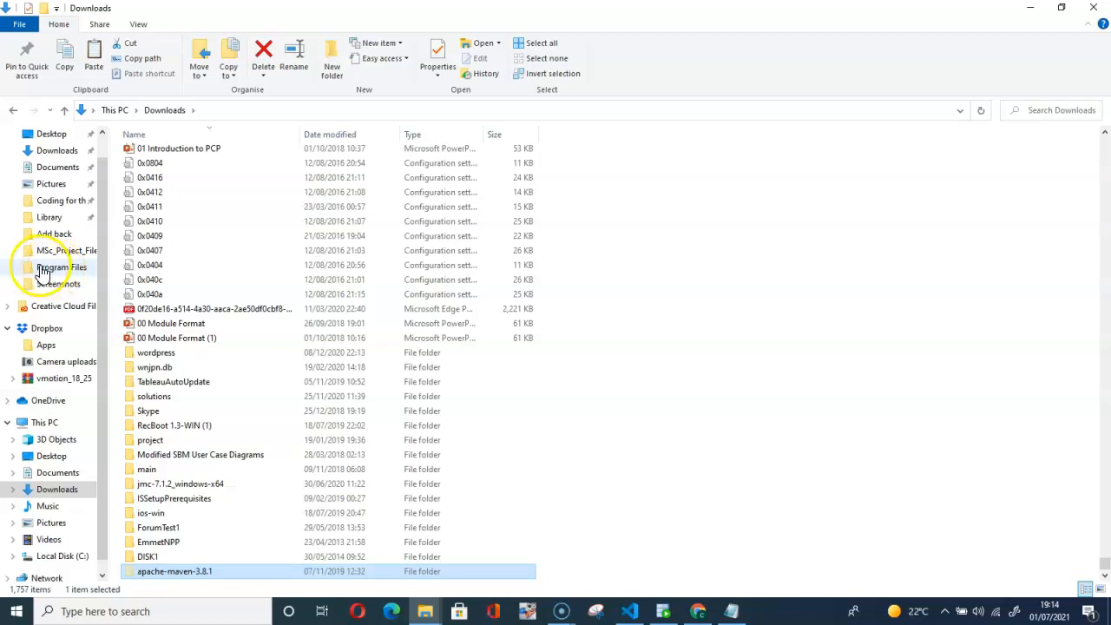
Open This PC, browse to C:\Program Files and paste the apache-maven-3.8.1 folder there, granting administrator permission
left_click(91, 613)
type("thi")
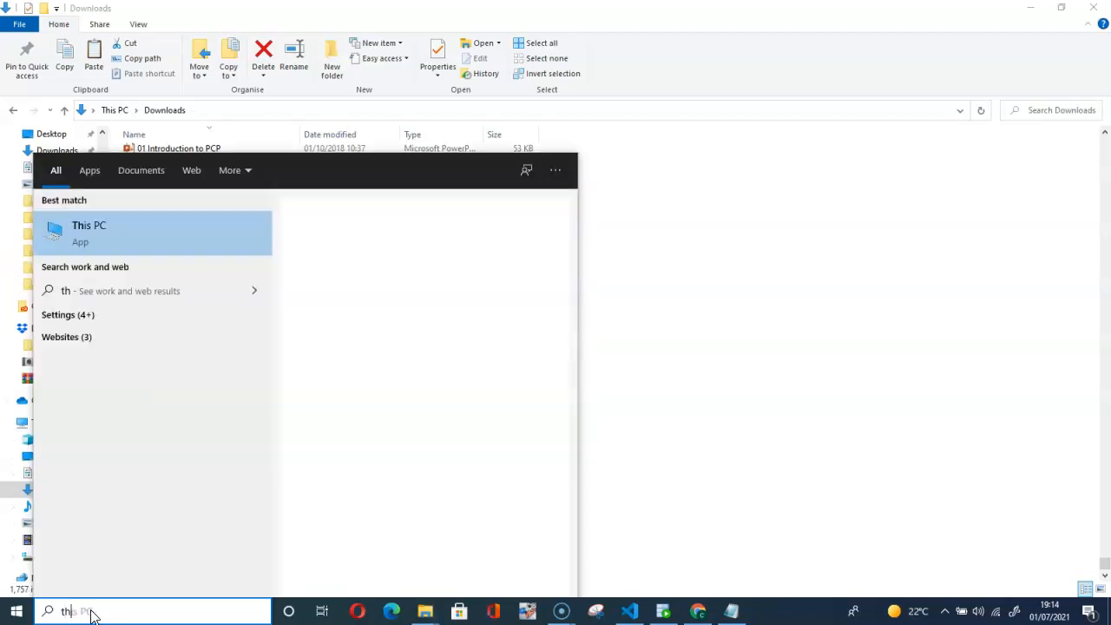
type("s")
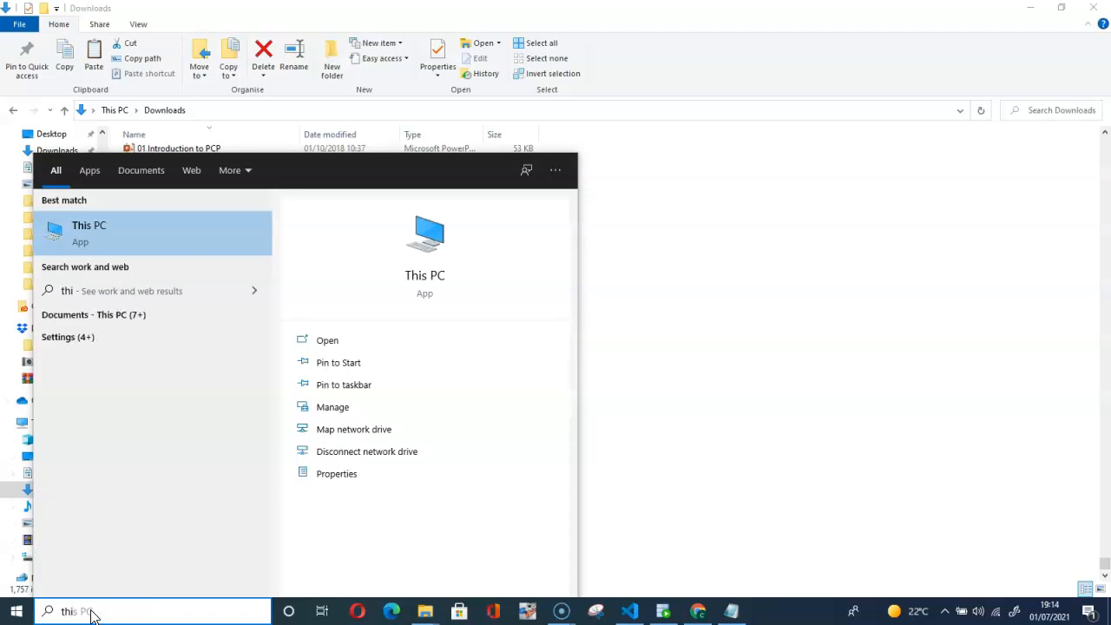
left_click(97, 238)
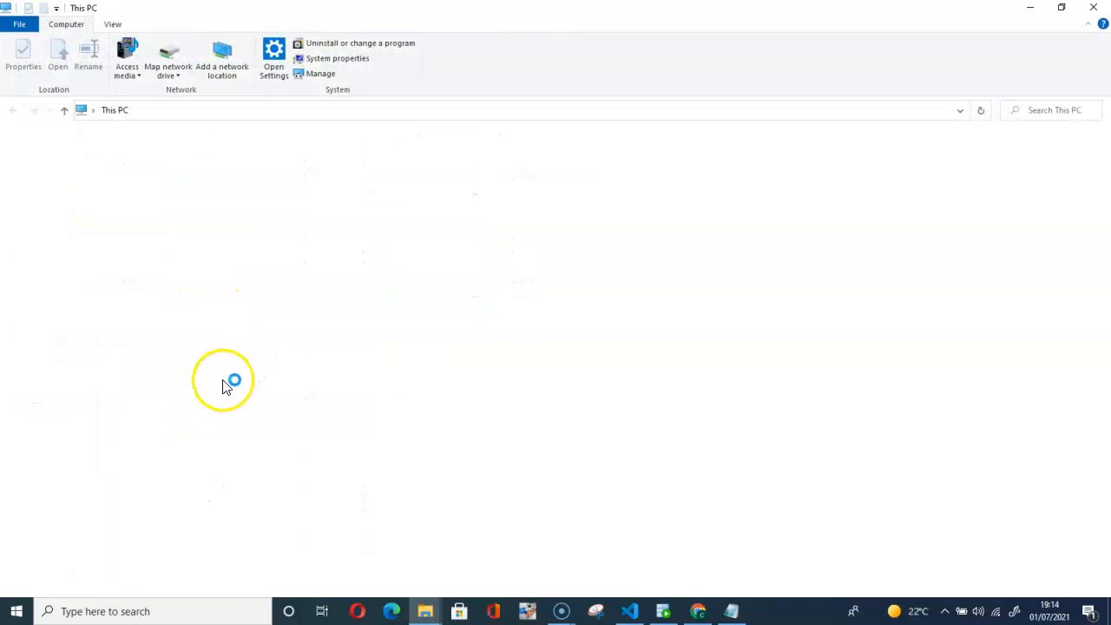
double_click(192, 261)
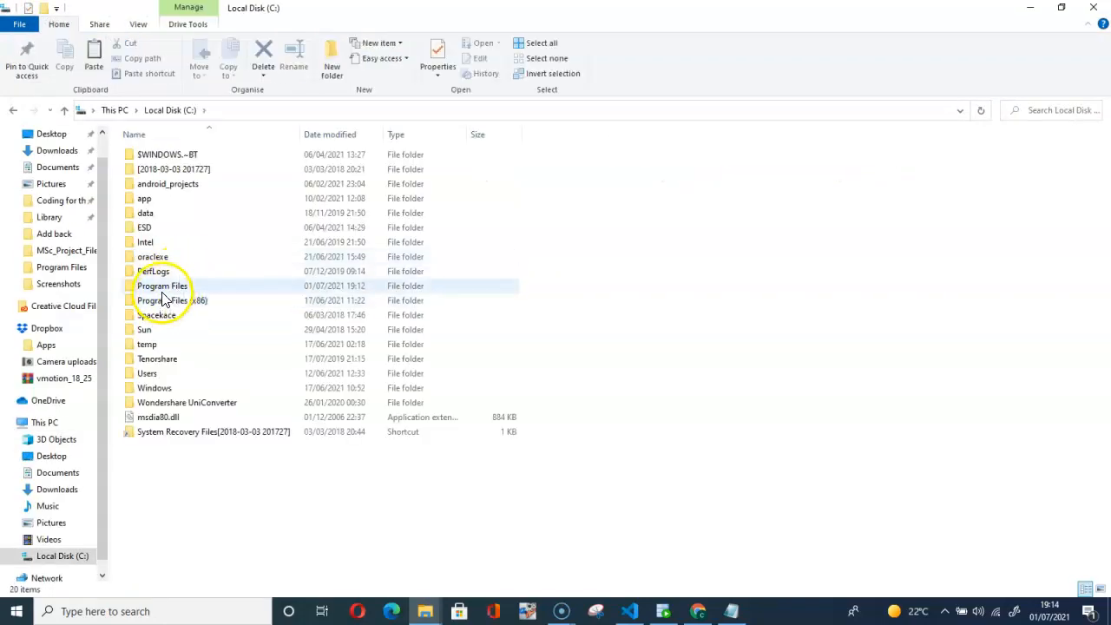
double_click(165, 287)
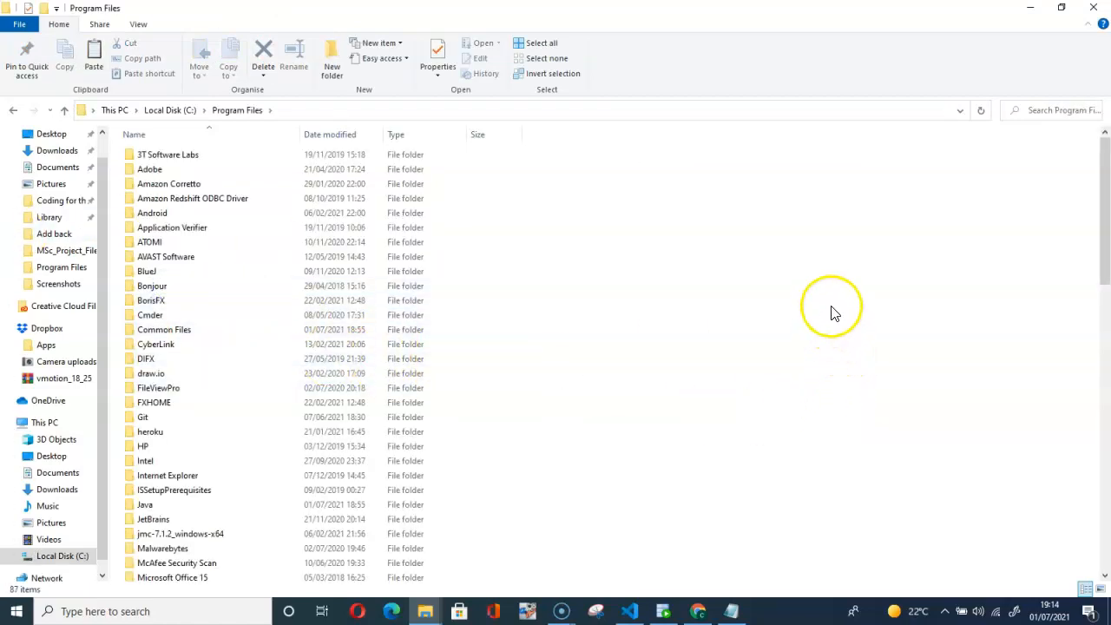
right_click(853, 294)
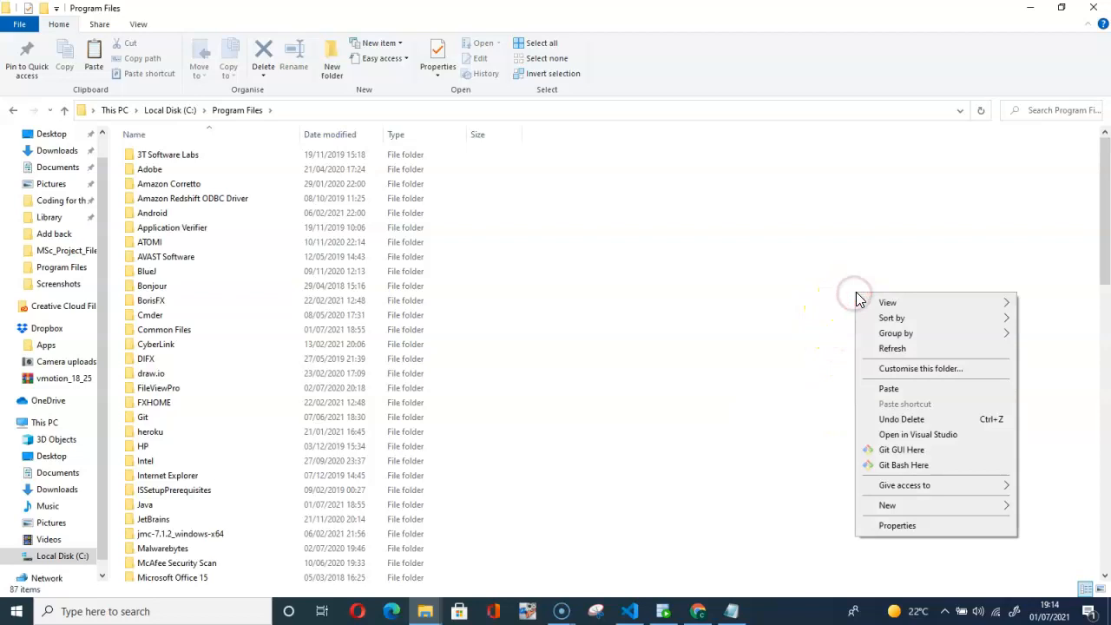
left_click(890, 389)
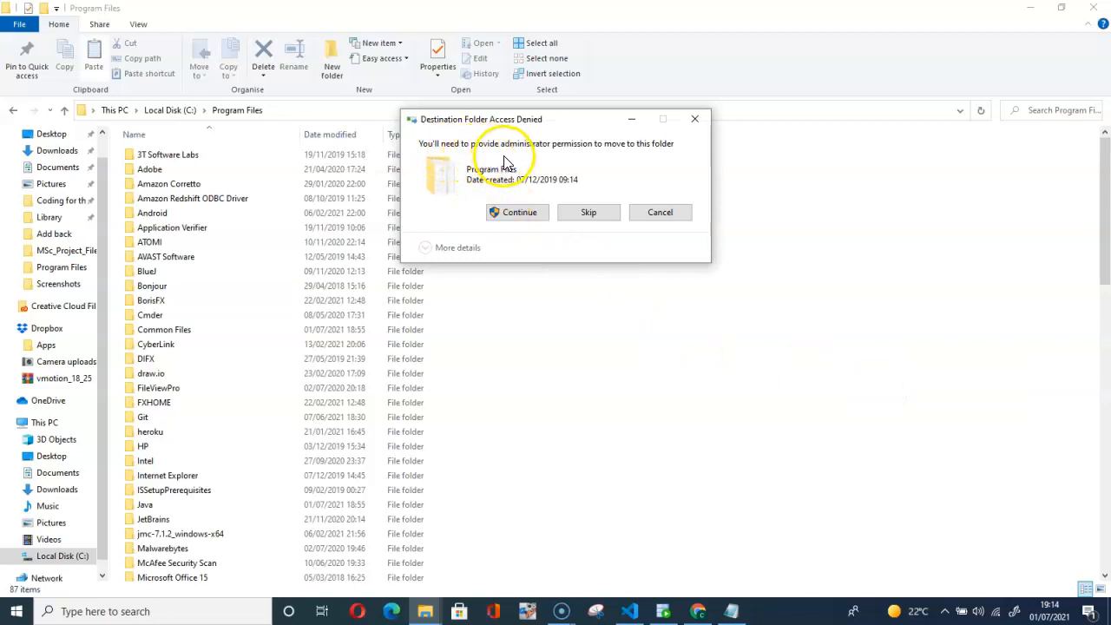
left_click(514, 214)
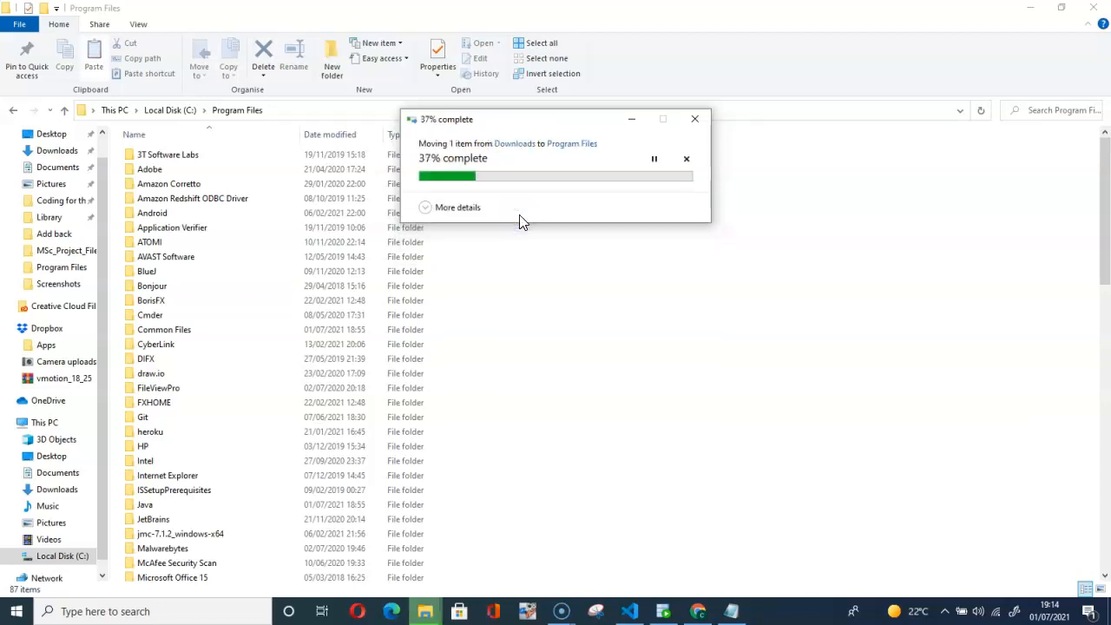
left_click(517, 227)
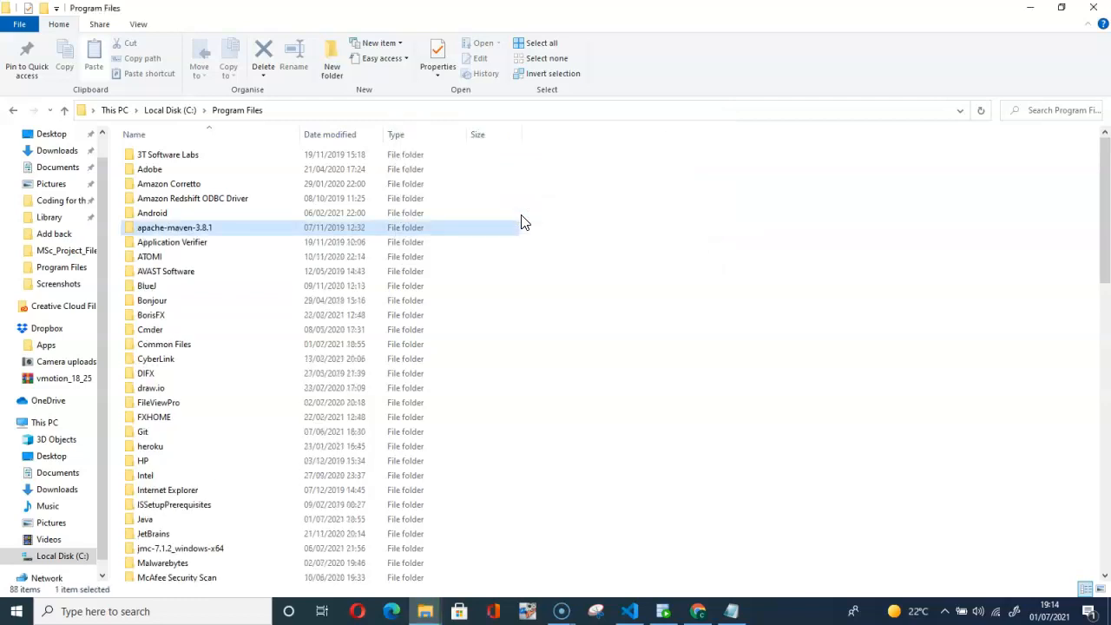
Open Command Prompt, check the Maven installation with mvn -version and close the window
left_click(107, 611)
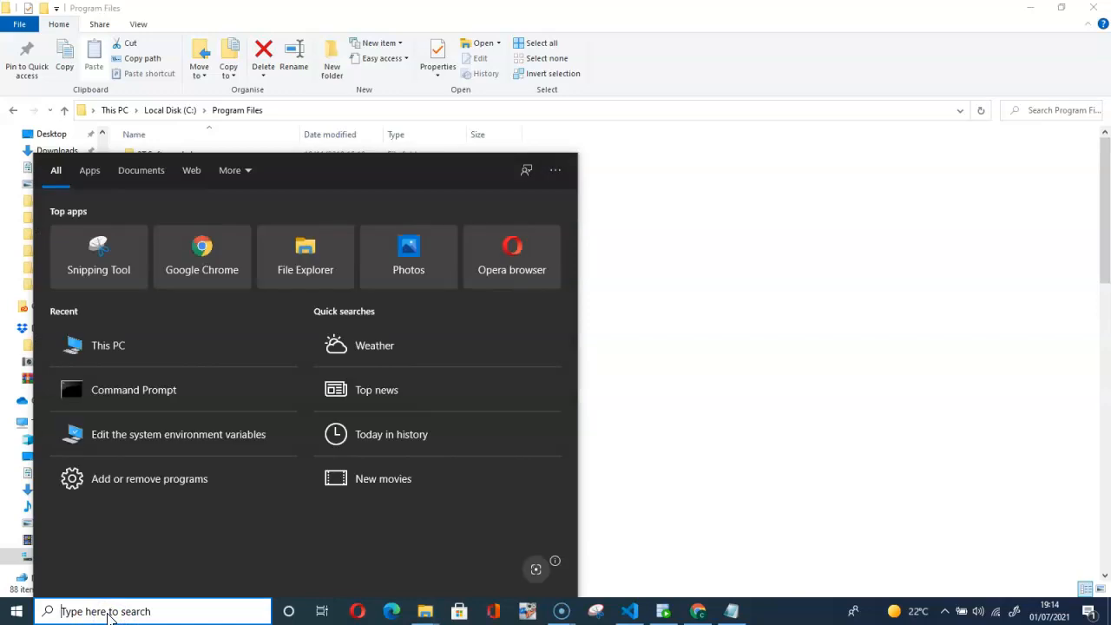
type("cmd")
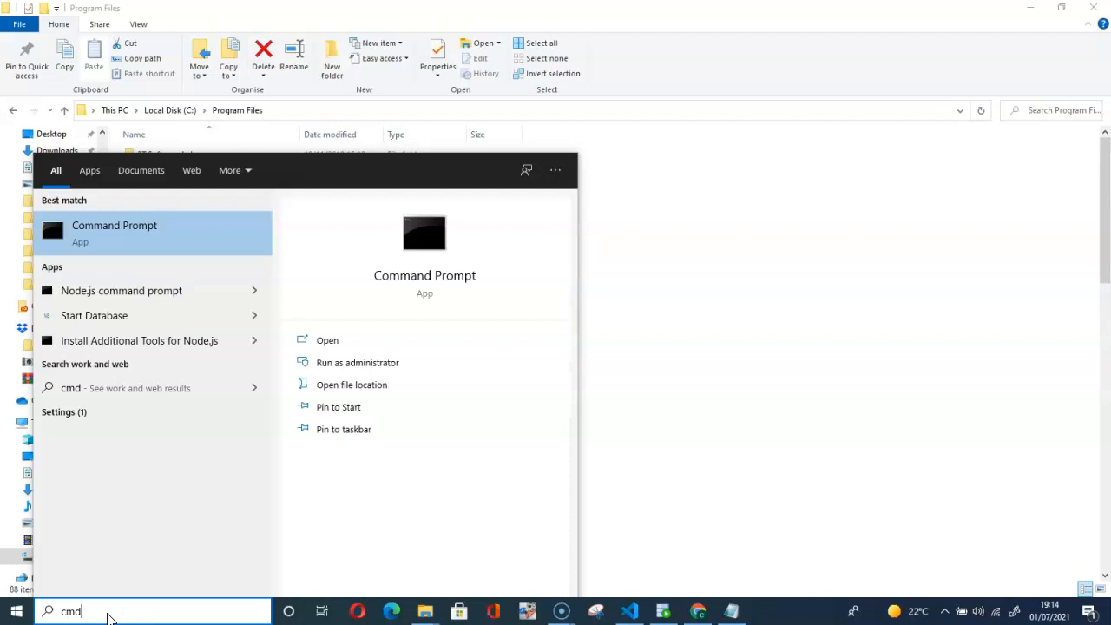
key("Return")
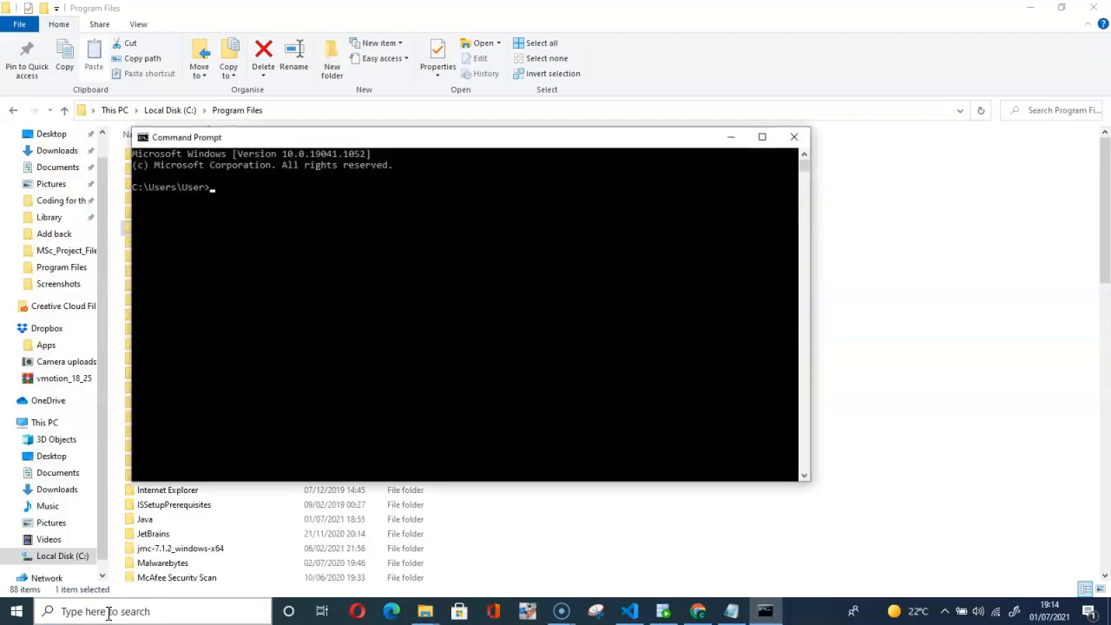
type("m")
type("vn -version")
key("Return")
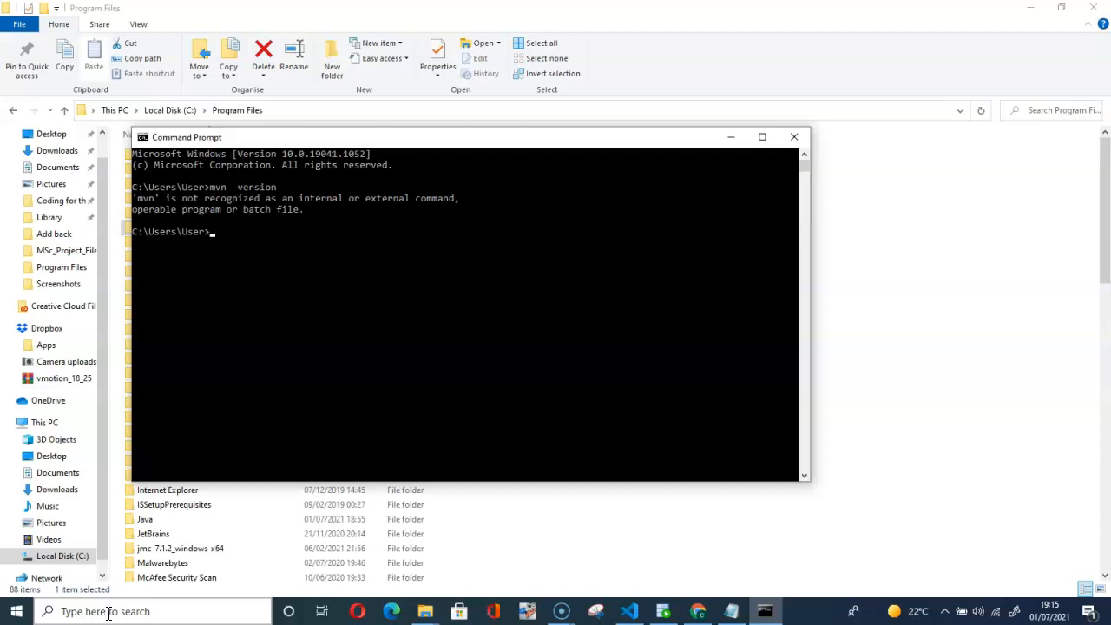
left_click(792, 137)
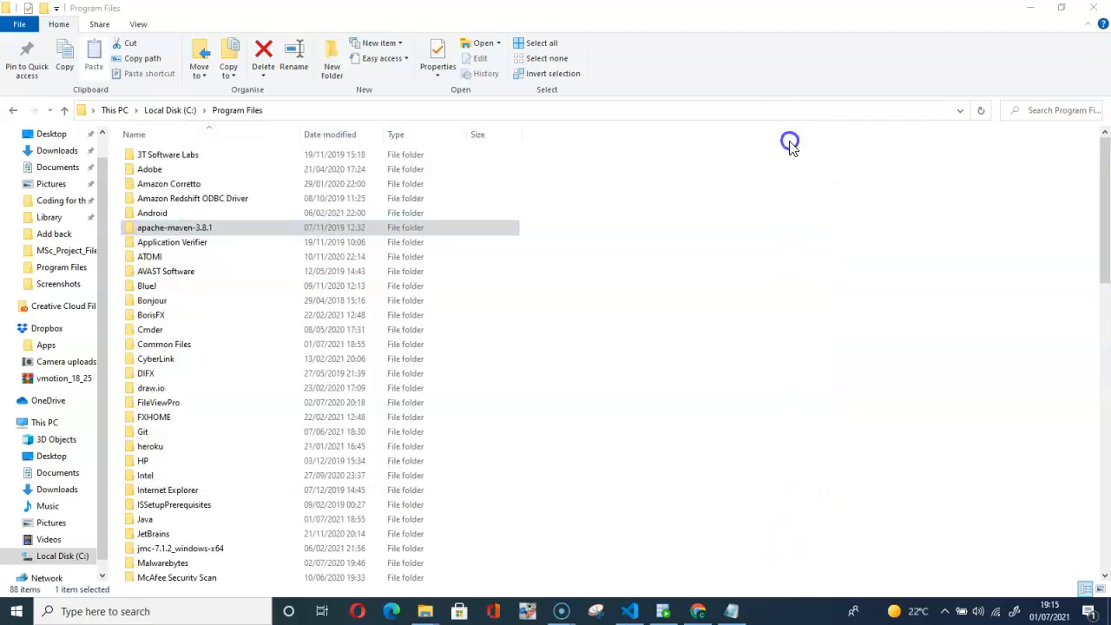
Open the bin folder inside apache-maven-3.8.1 and copy its full path, C:\Program Files\apache-maven-3.8.1\bin
double_click(151, 228)
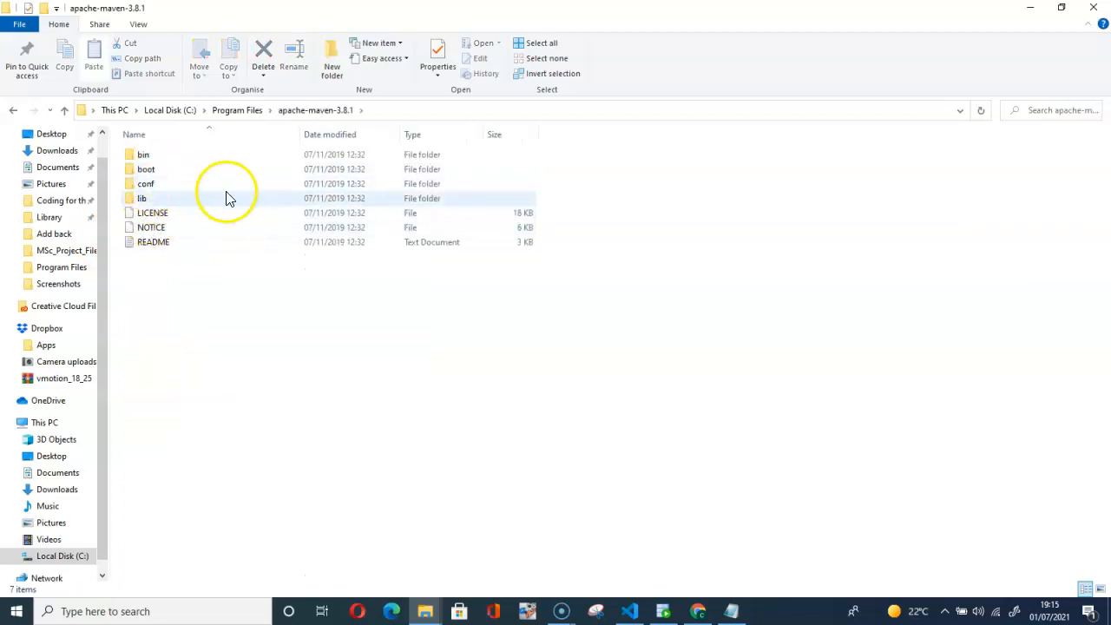
double_click(150, 156)
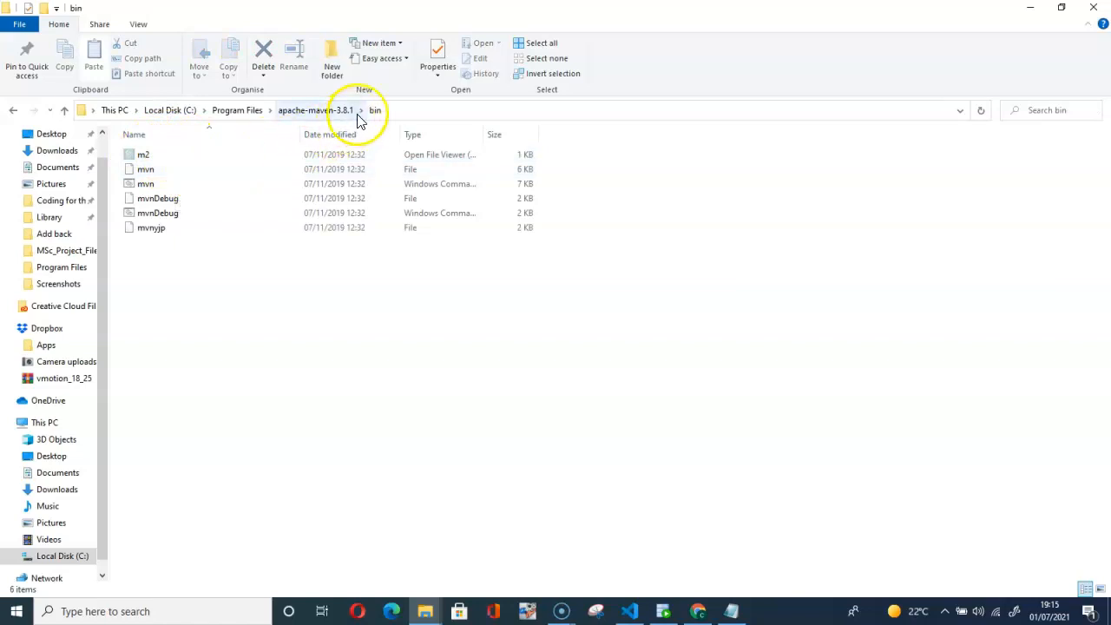
left_click(81, 112)
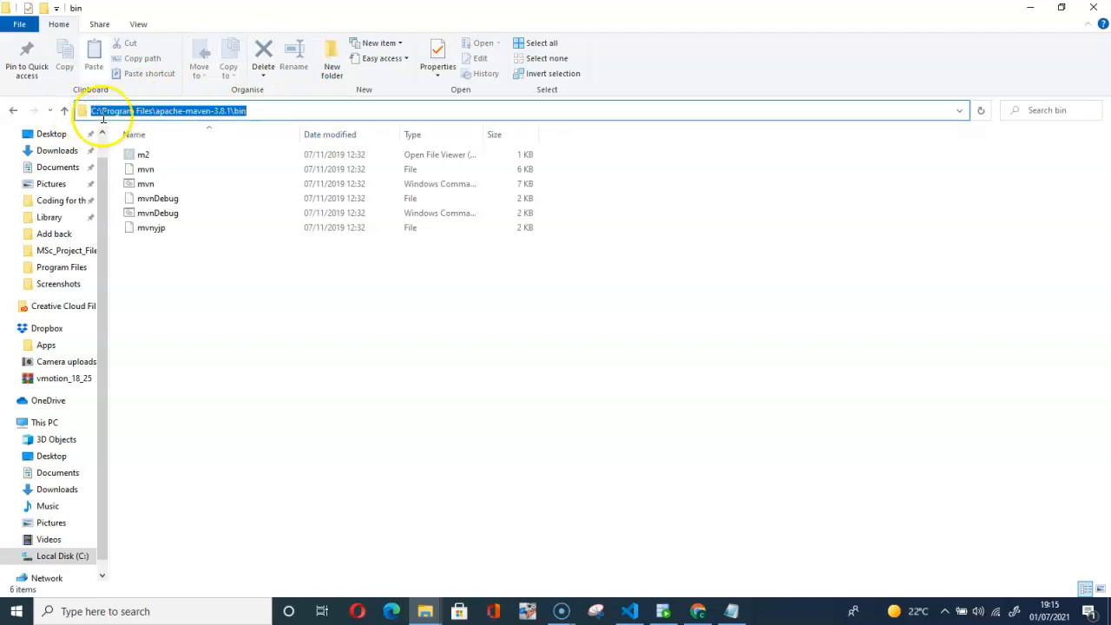
right_click(180, 115)
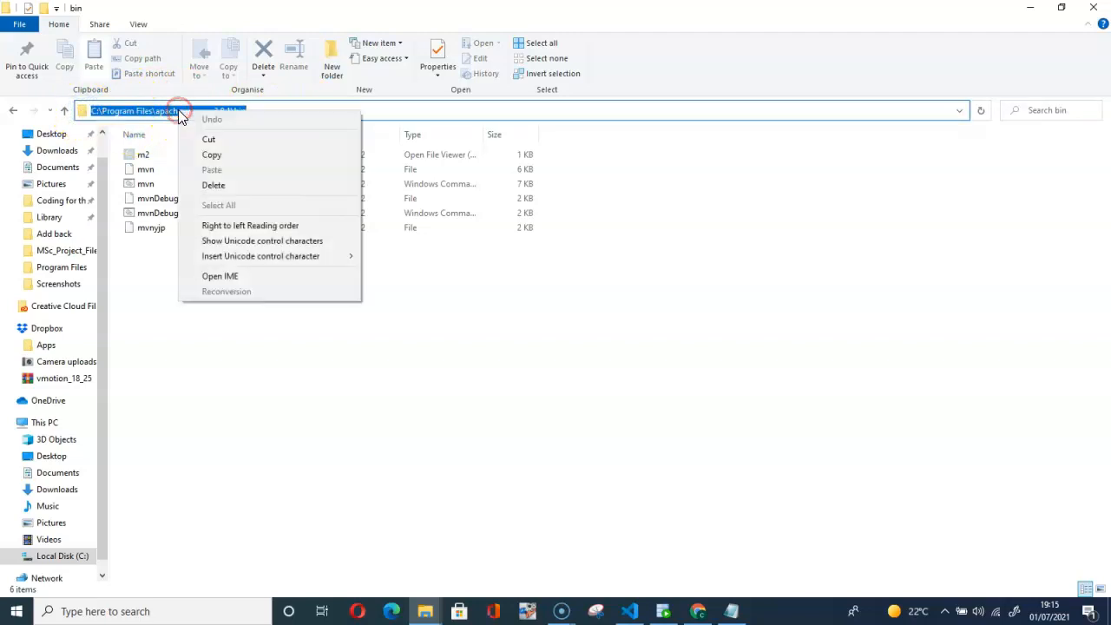
left_click(212, 155)
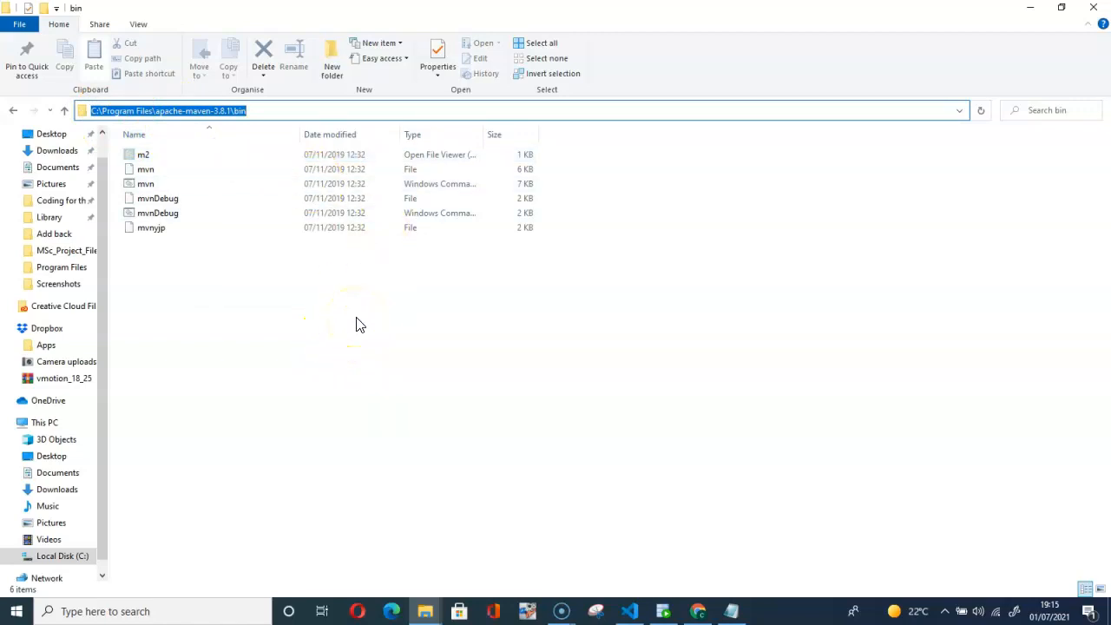
Search Windows for "env", open the system environment variables settings and show the Environment Variables dialog
left_click(16, 616)
left_click(116, 613)
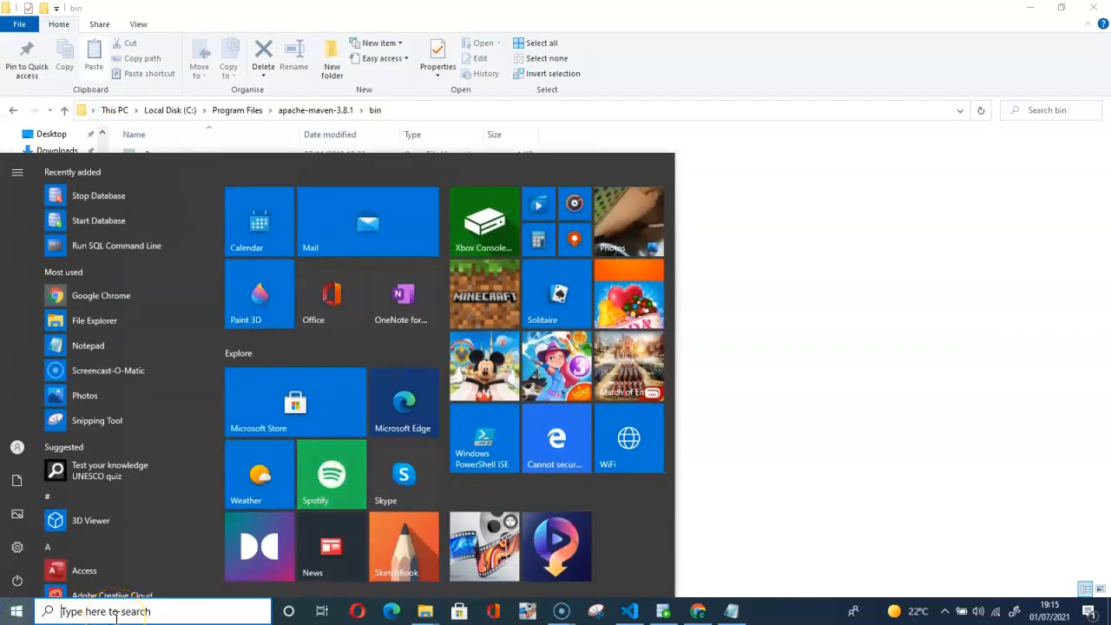
type("env")
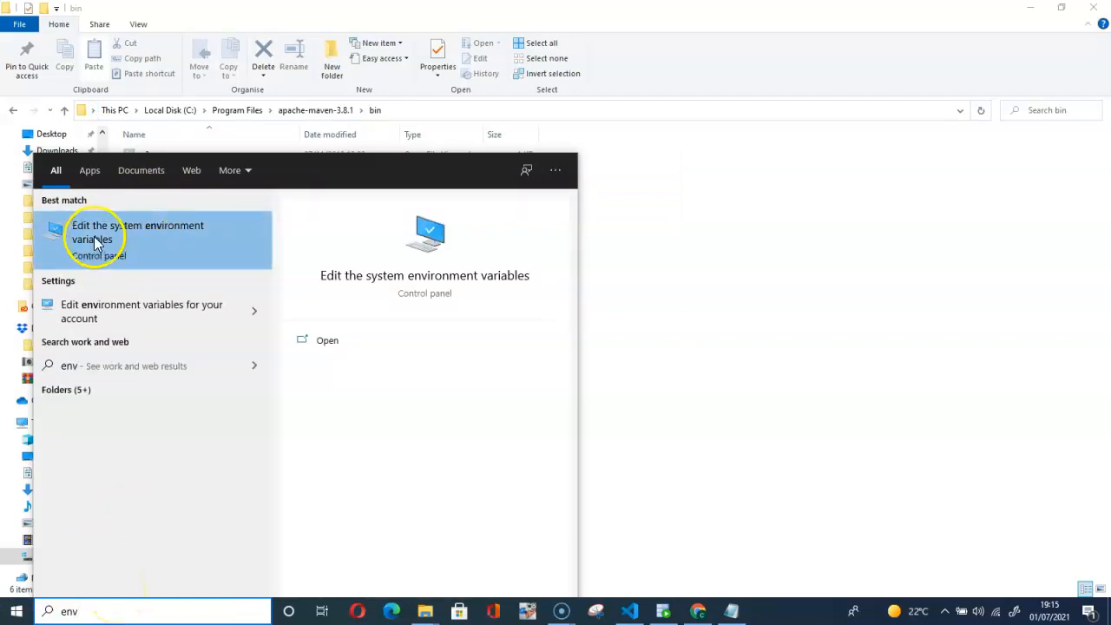
left_click(128, 232)
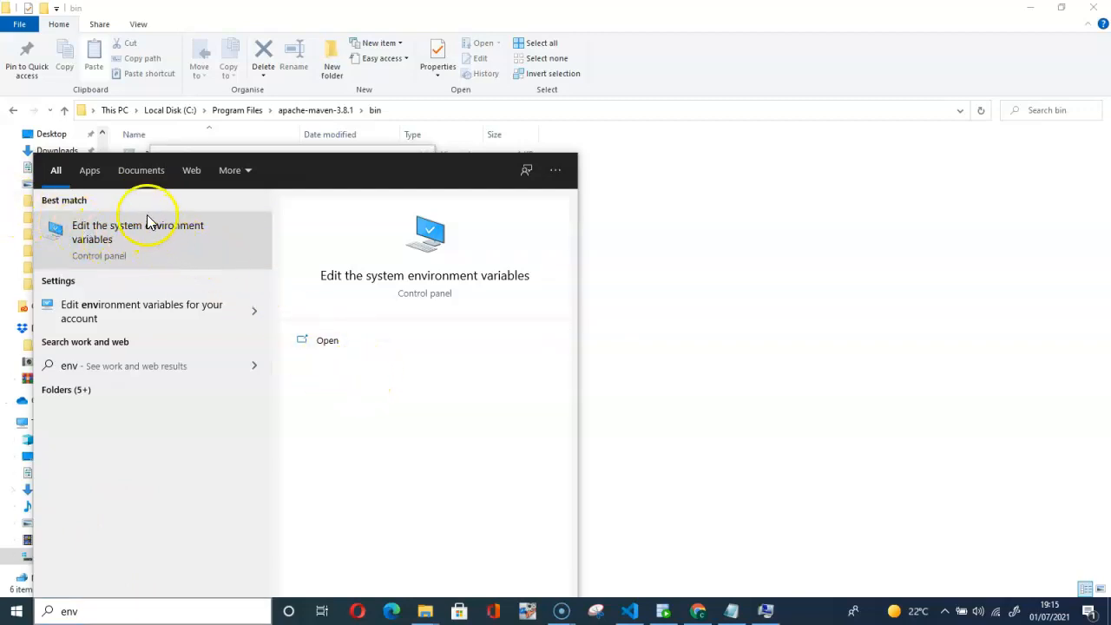
key("Return")
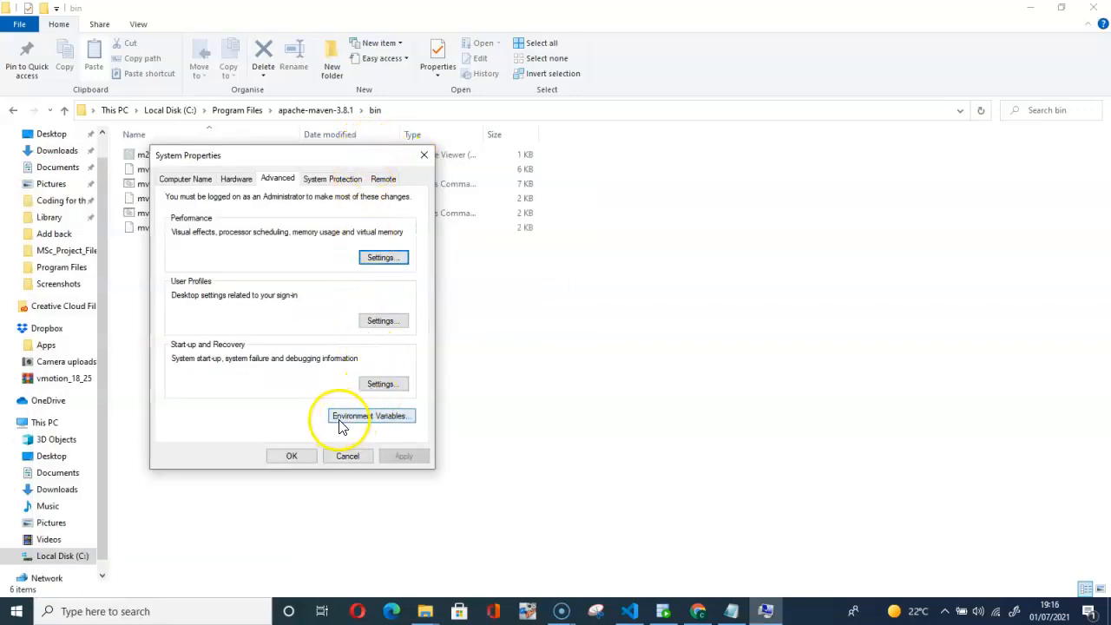
left_click(388, 426)
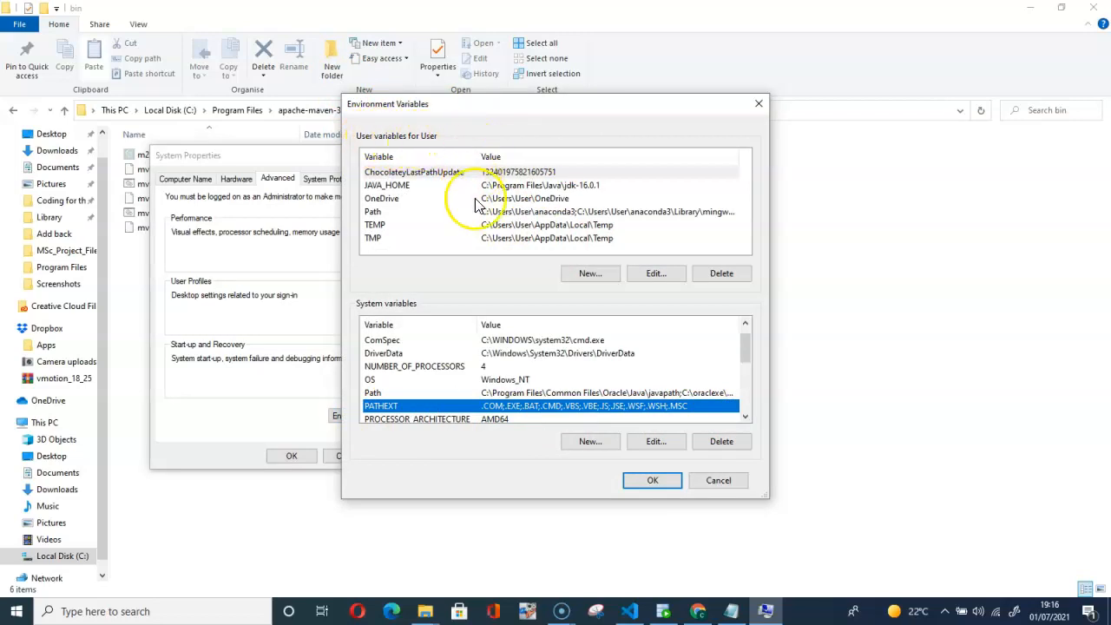
Create a user variable named MAVEN_HOME with the value C:\Program Files\apache-maven-3.8.1
left_click(593, 278)
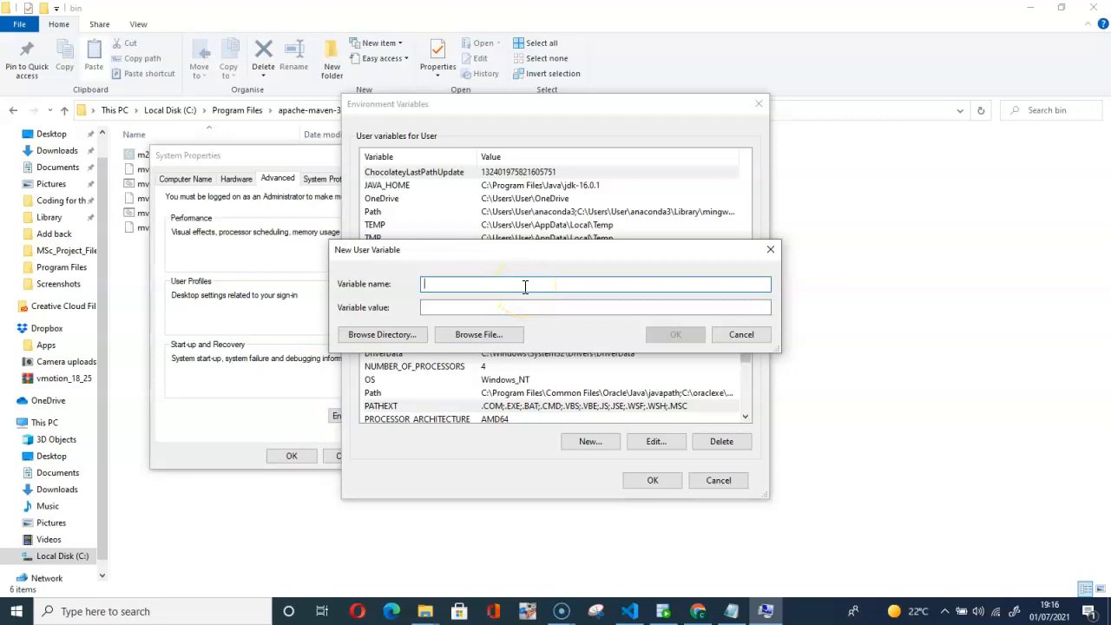
type("M")
key("BackSpace")
key("BackSpace")
key("BackSpace")
key("BackSpace")
type("MAVEN_HOM")
right_click(557, 310)
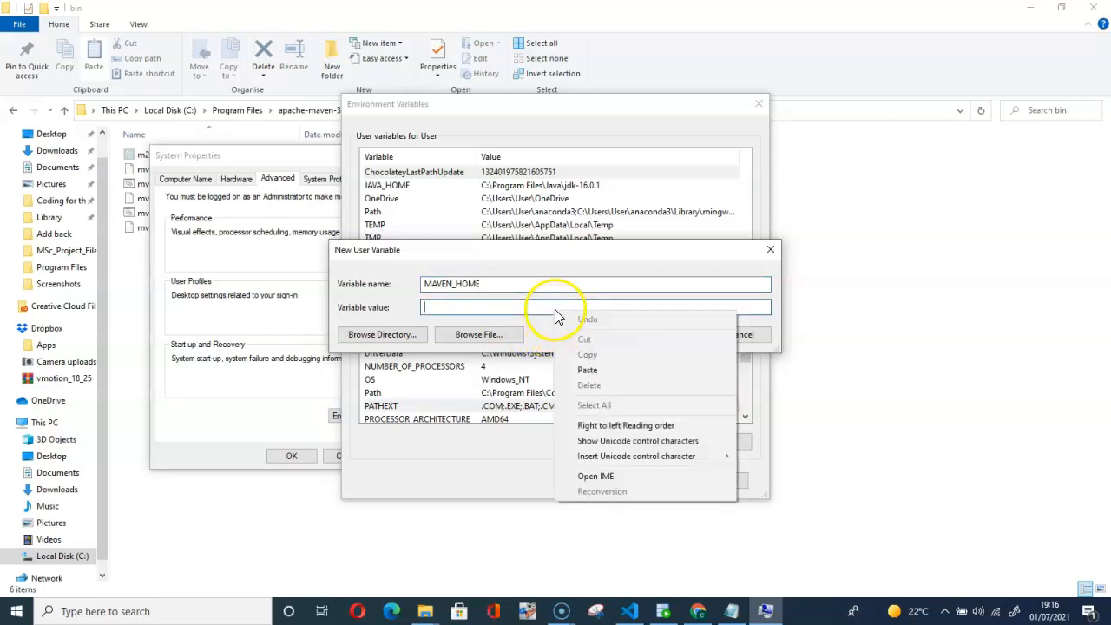
left_click(589, 371)
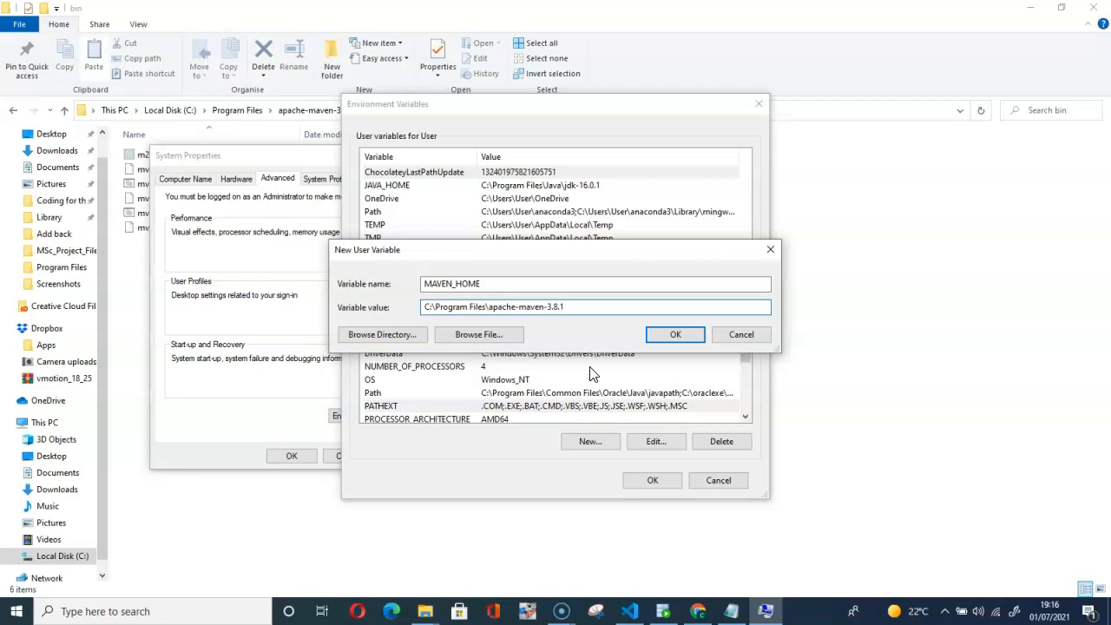
left_click(689, 341)
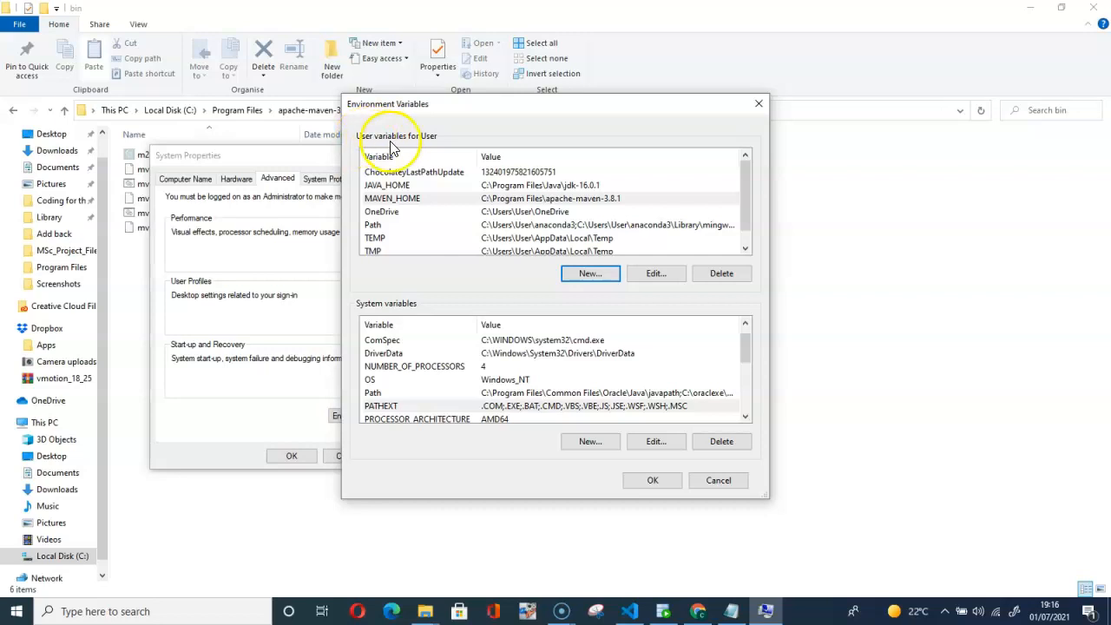
Create a user variable named M2_HOME with the value C:\Program Files\apache-maven-3.8.1
left_click(589, 273)
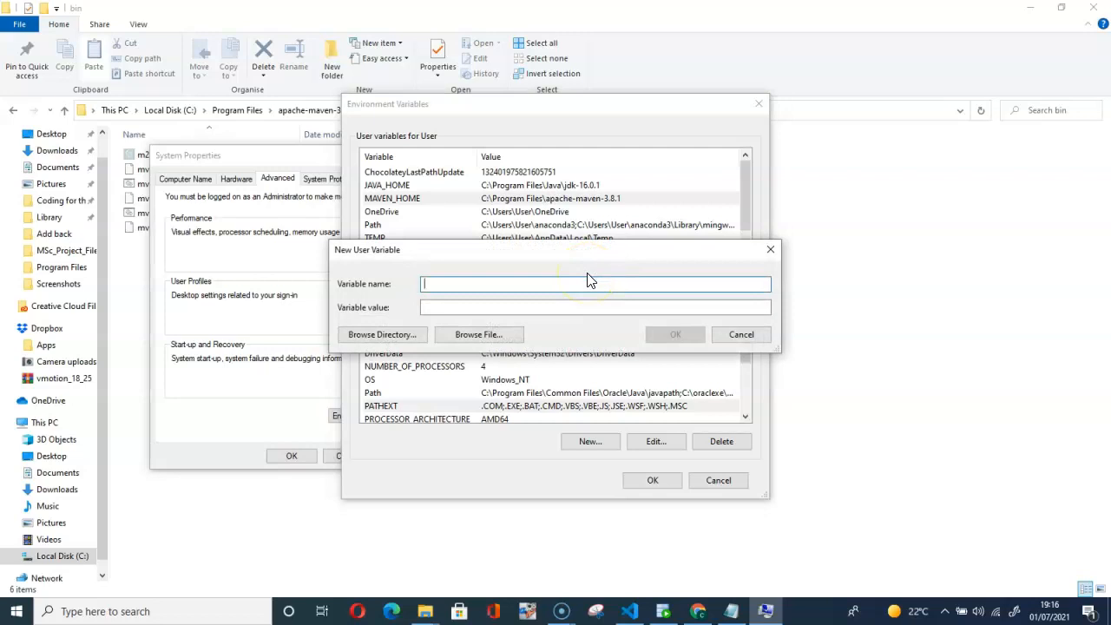
type("M2_HOME")
left_click(437, 307)
right_click(439, 307)
left_click(467, 367)
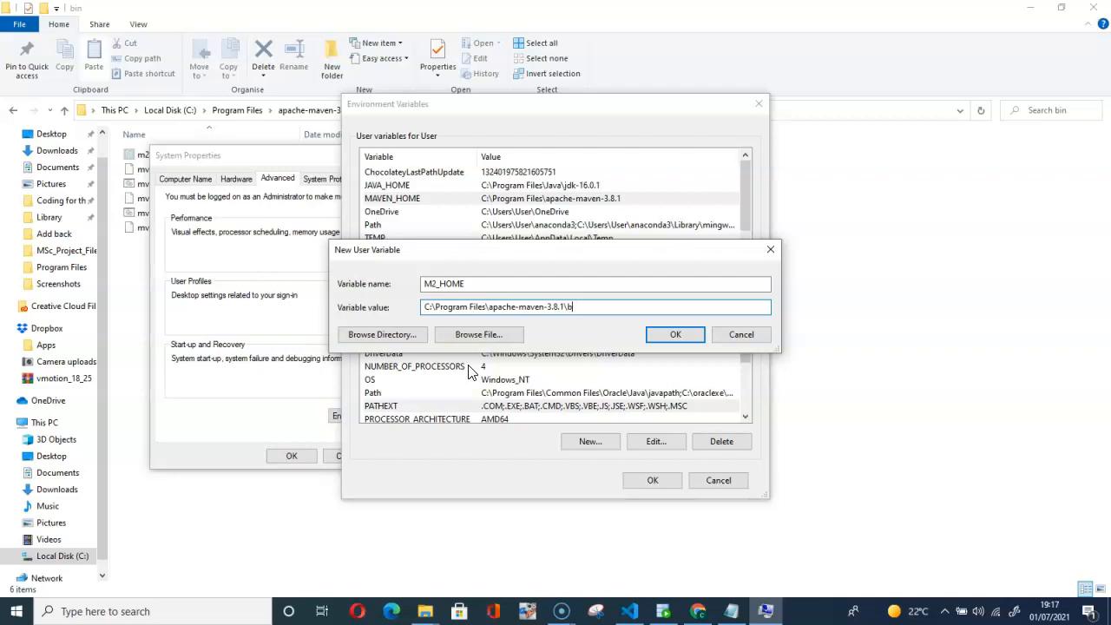
key("BackSpace")
key("BackSpace")
left_click(676, 338)
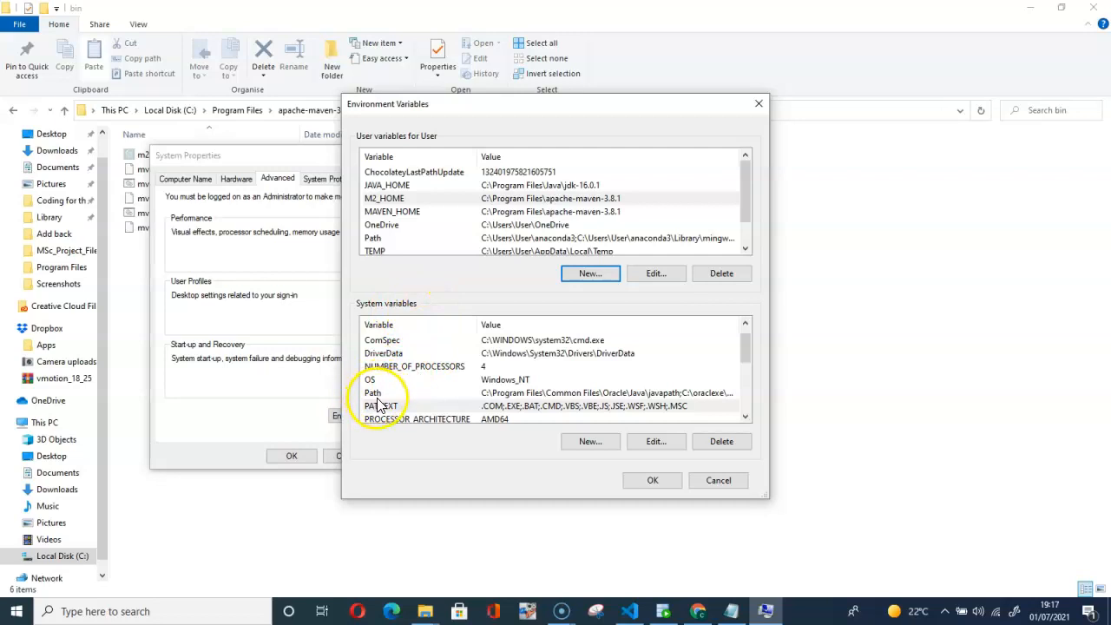
Add C:\Program Files\apache-maven-3.8.1\bin to the system Path variable and accept the changes in all the open settings dialogs
double_click(551, 395)
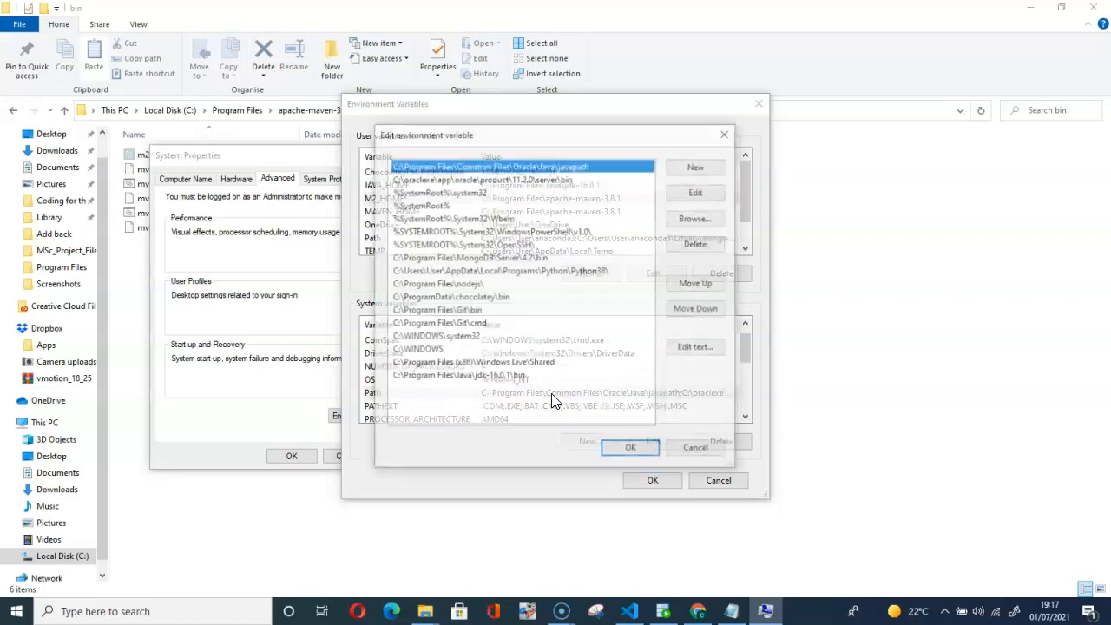
left_click(697, 167)
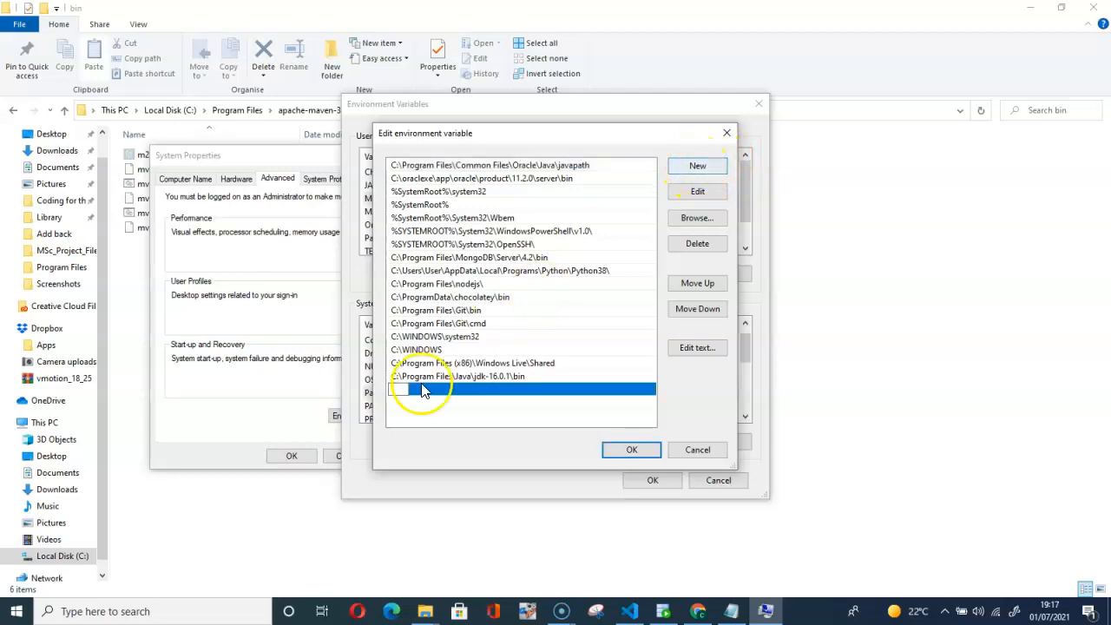
right_click(396, 389)
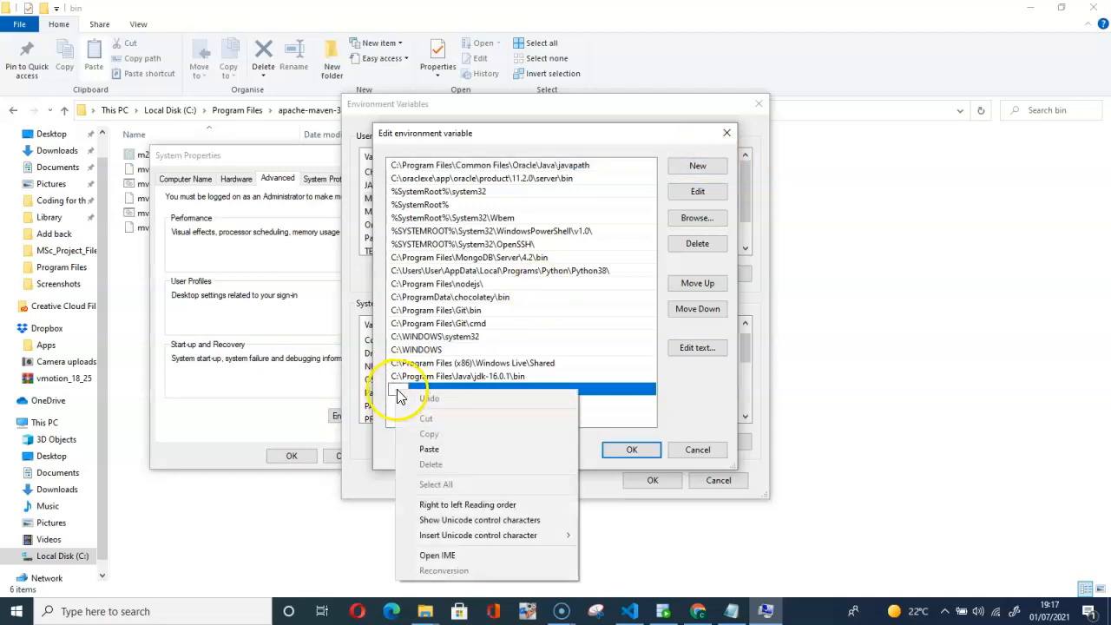
left_click(427, 449)
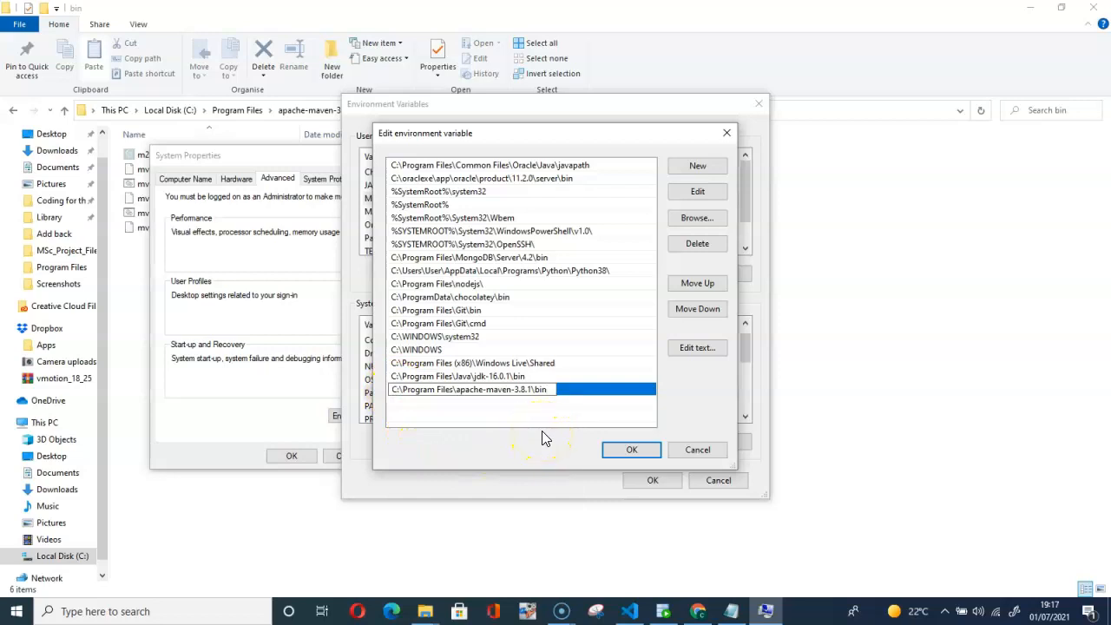
left_click(632, 449)
left_click(639, 482)
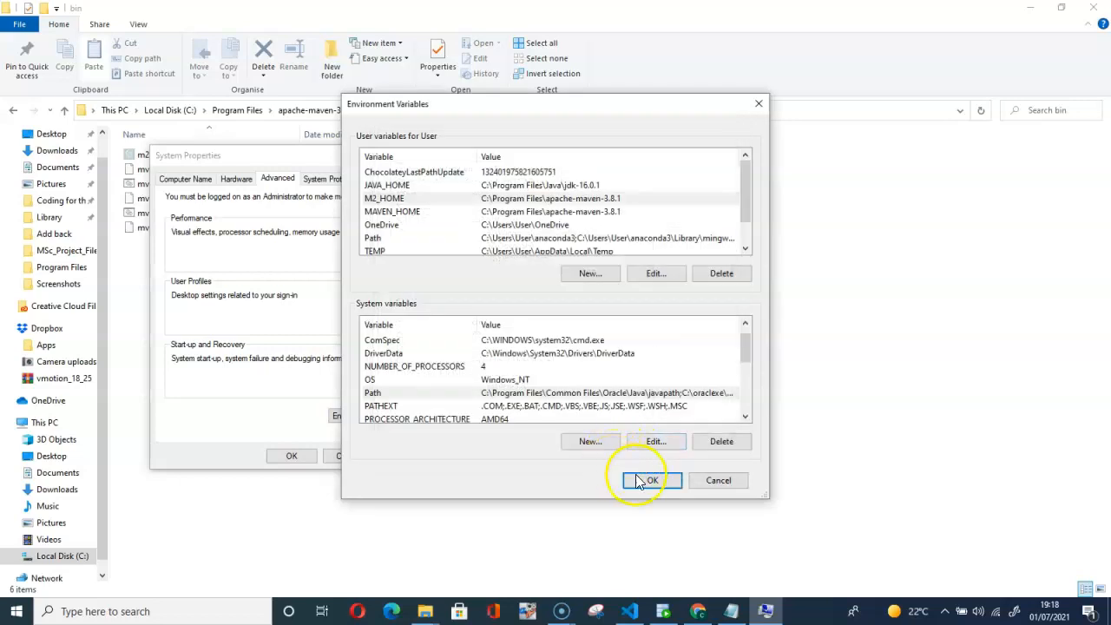
left_click(655, 481)
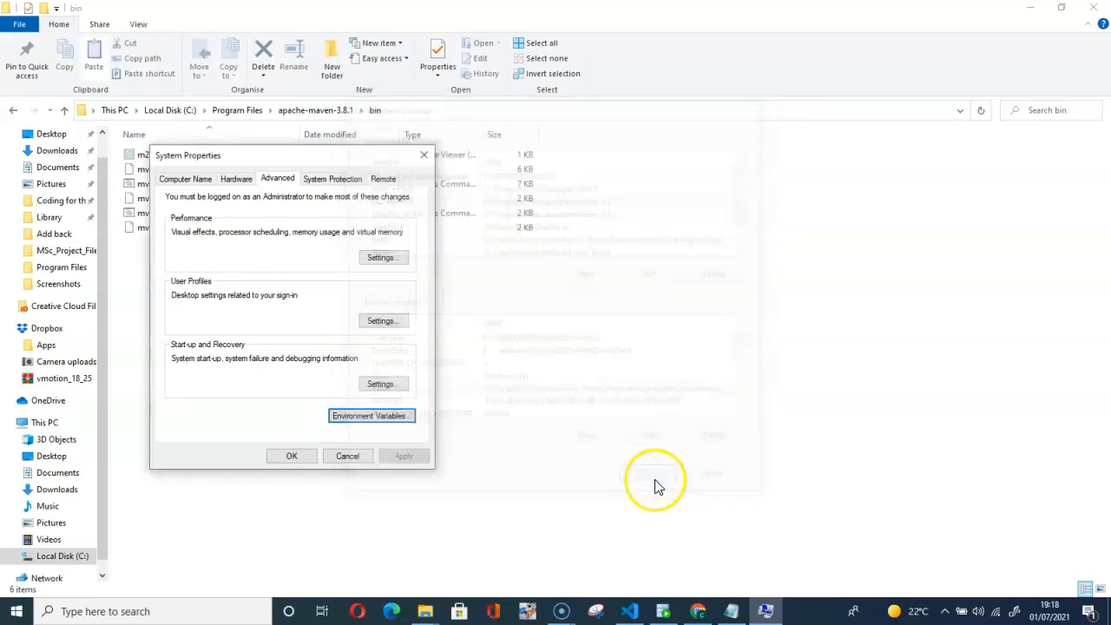
left_click(291, 456)
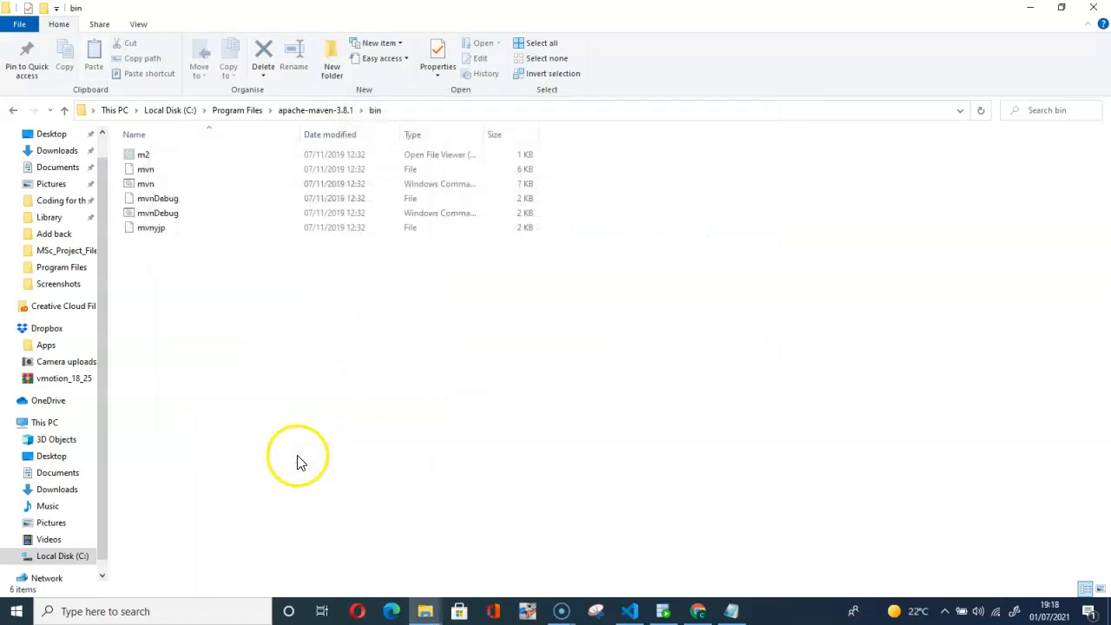
Open Command Prompt and check the Maven installation with mvn --version
left_click(111, 611)
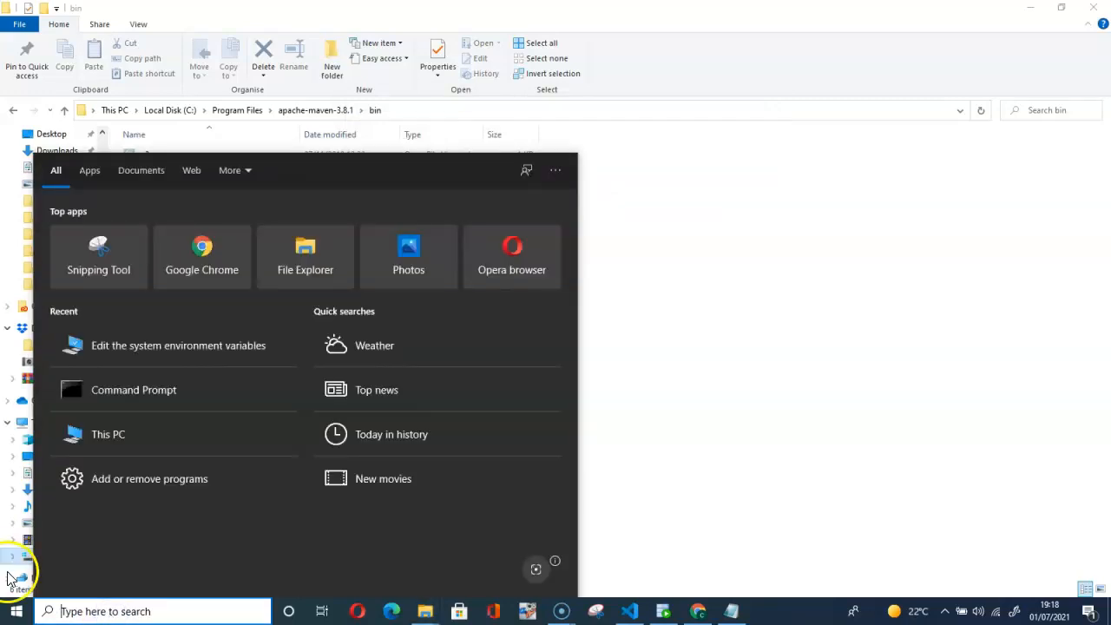
left_click(16, 611)
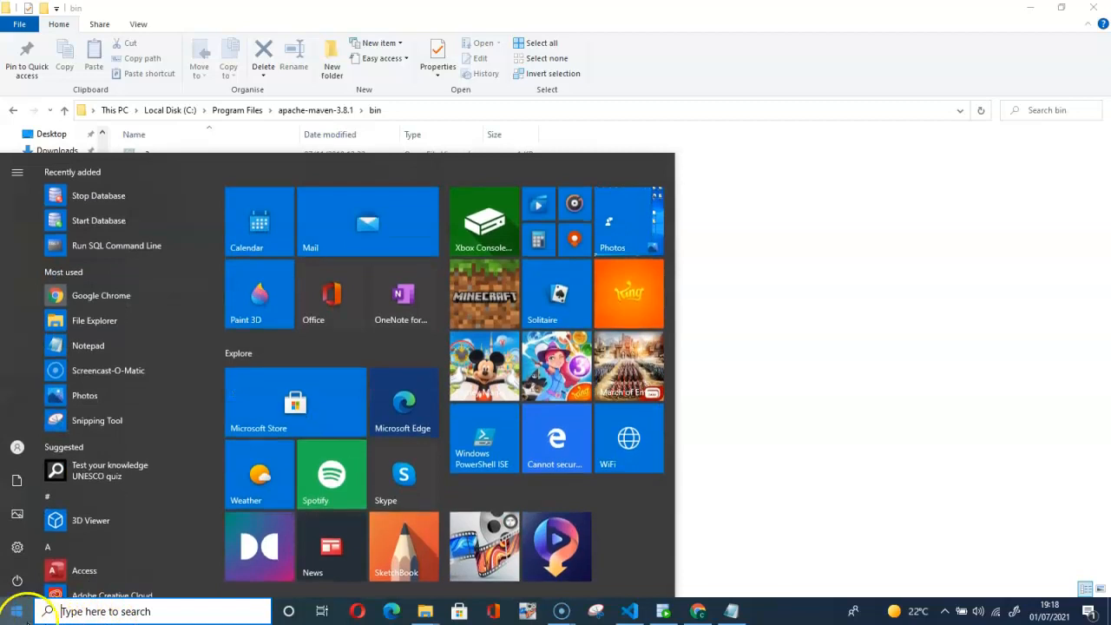
left_click(19, 612)
left_click(22, 614)
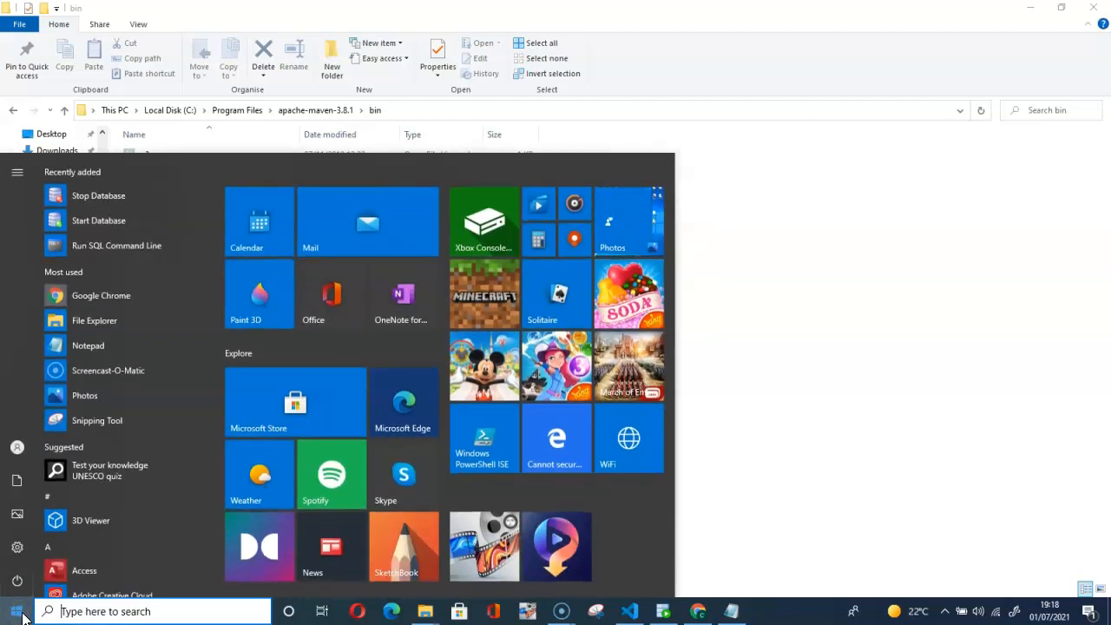
type("CMD")
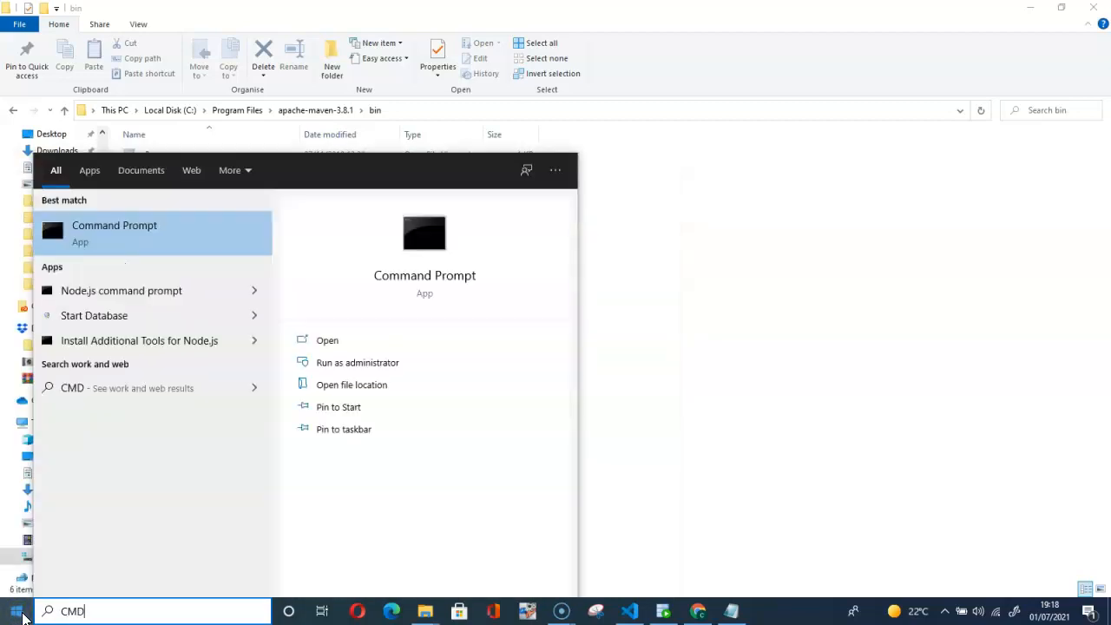
key("Return")
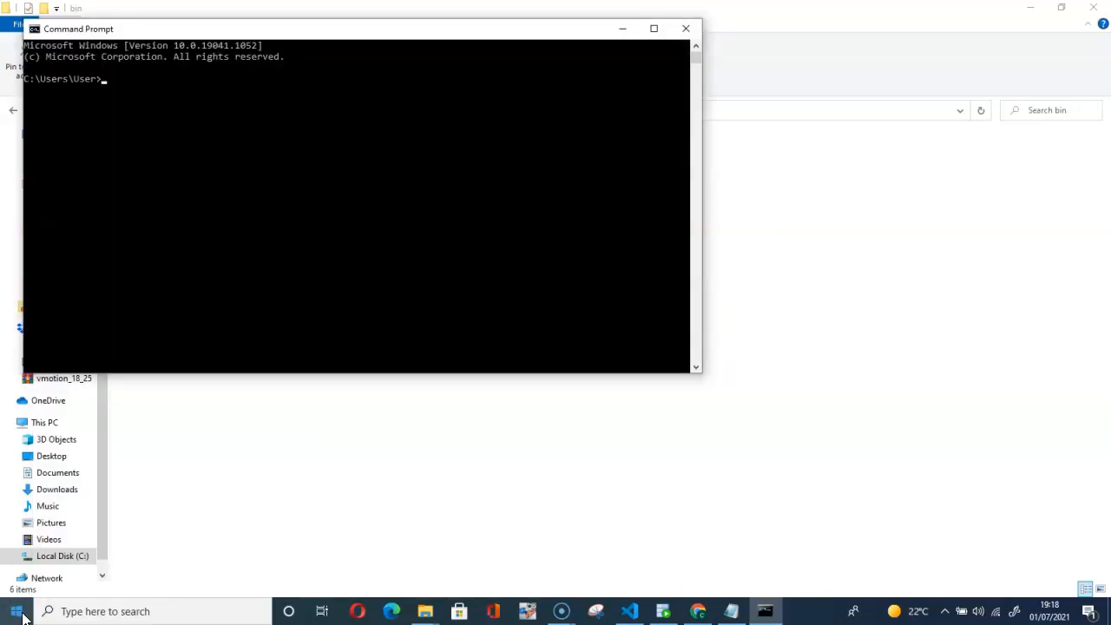
type("mvn --version")
key("Return")
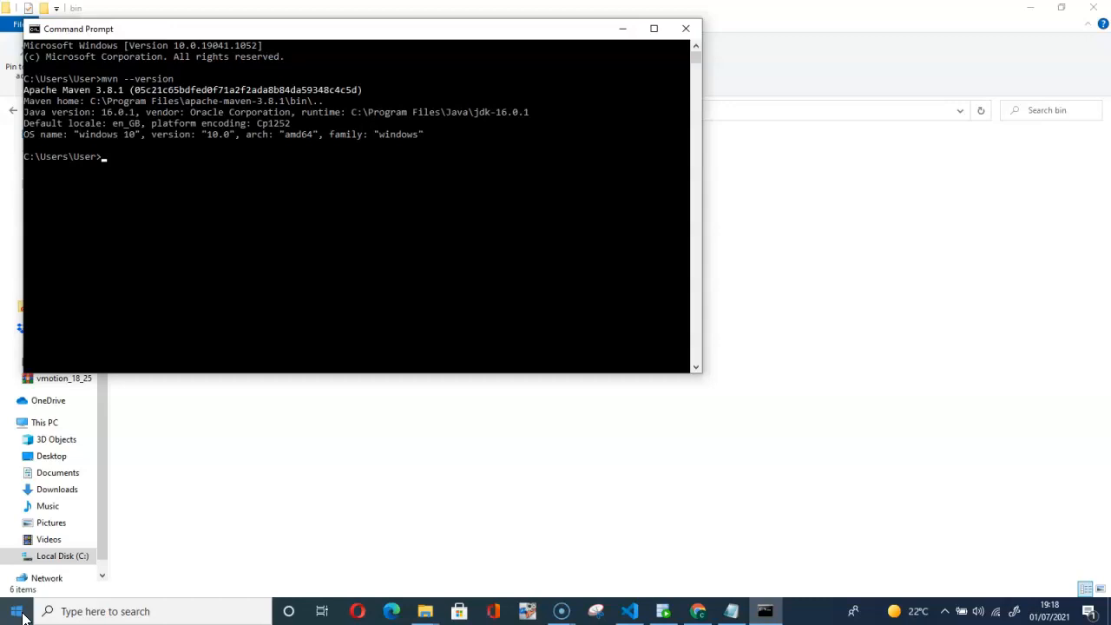